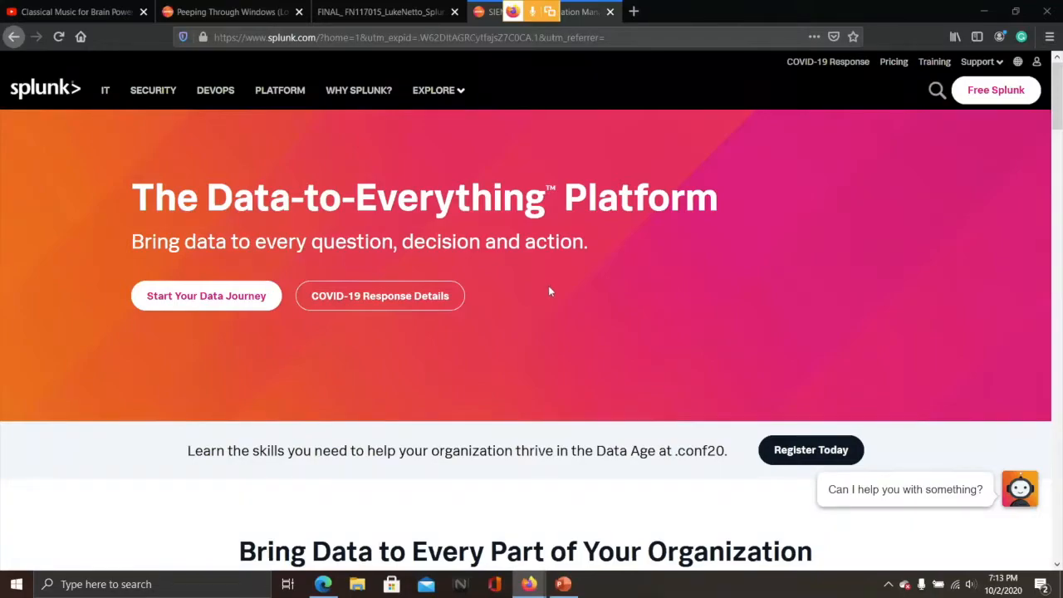
{"action": "left_click", "coordinate": [988, 100]}
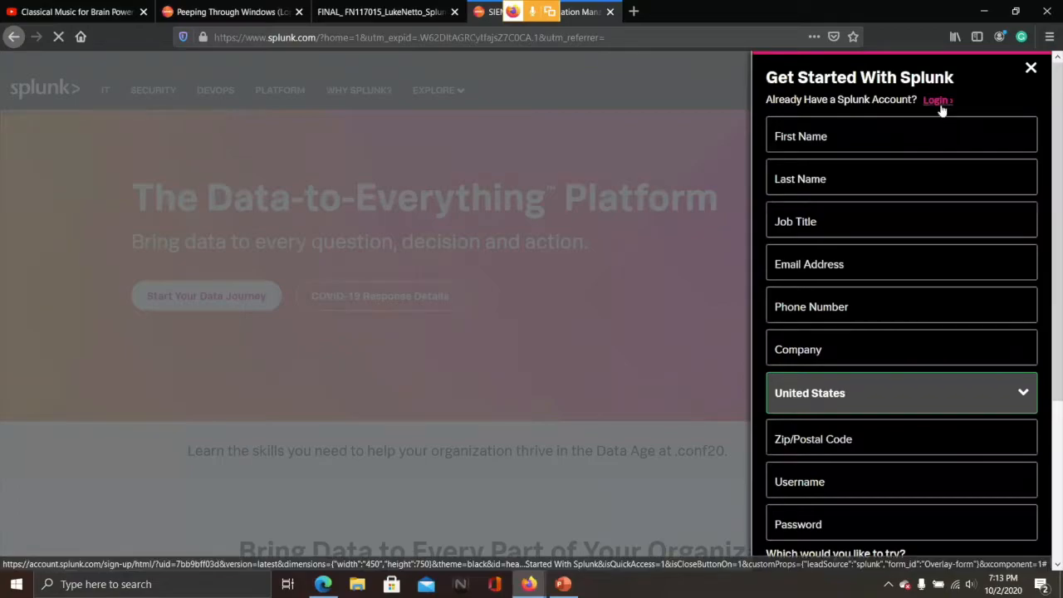
{"action": "left_click", "coordinate": [937, 101]}
{"action": "left_click", "coordinate": [880, 117]}
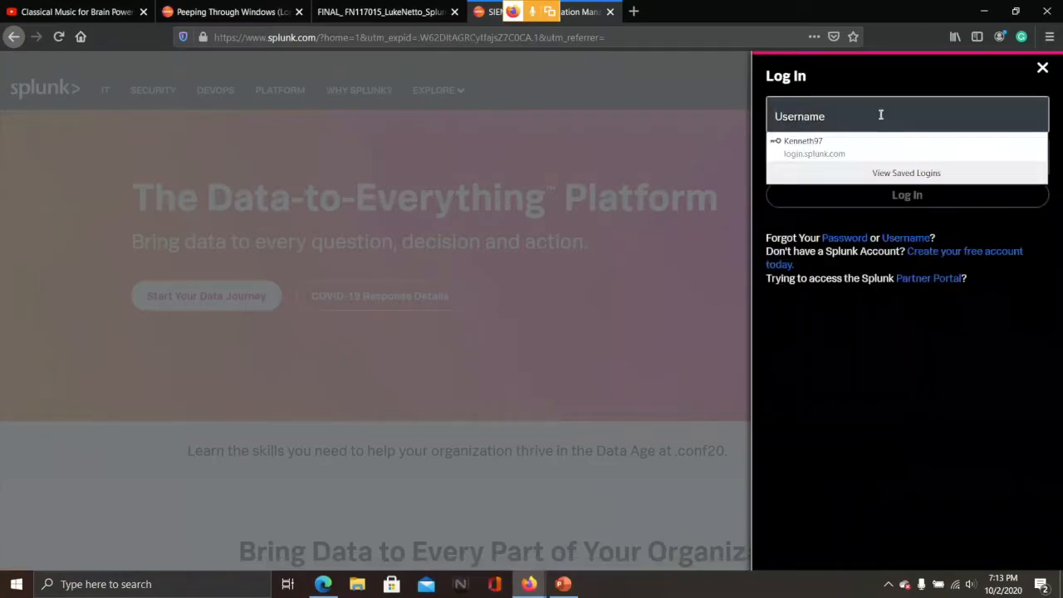
{"action": "left_click", "coordinate": [873, 148]}
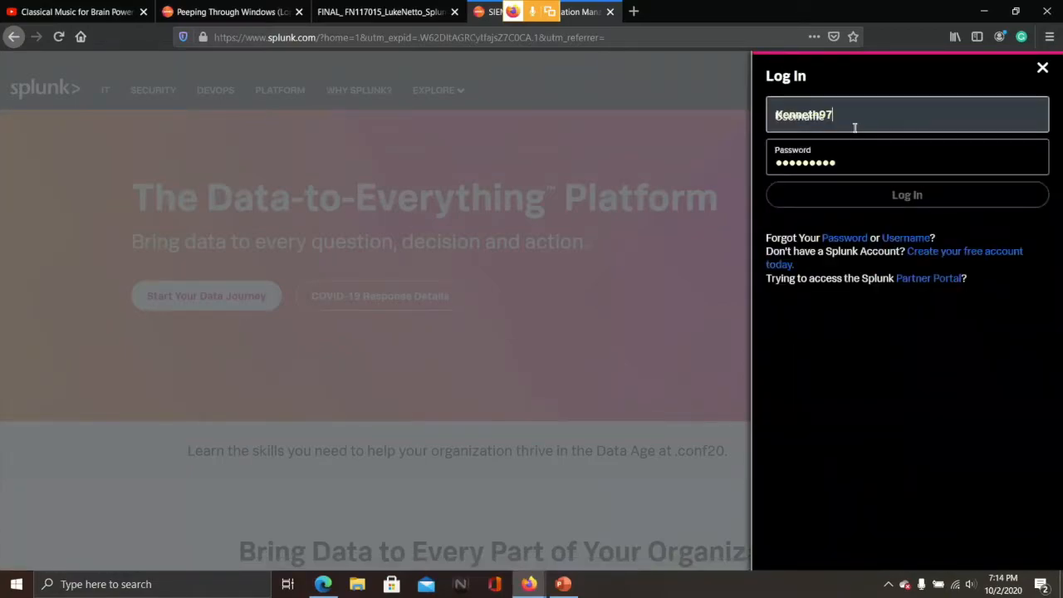
{"action": "left_click", "coordinate": [849, 202]}
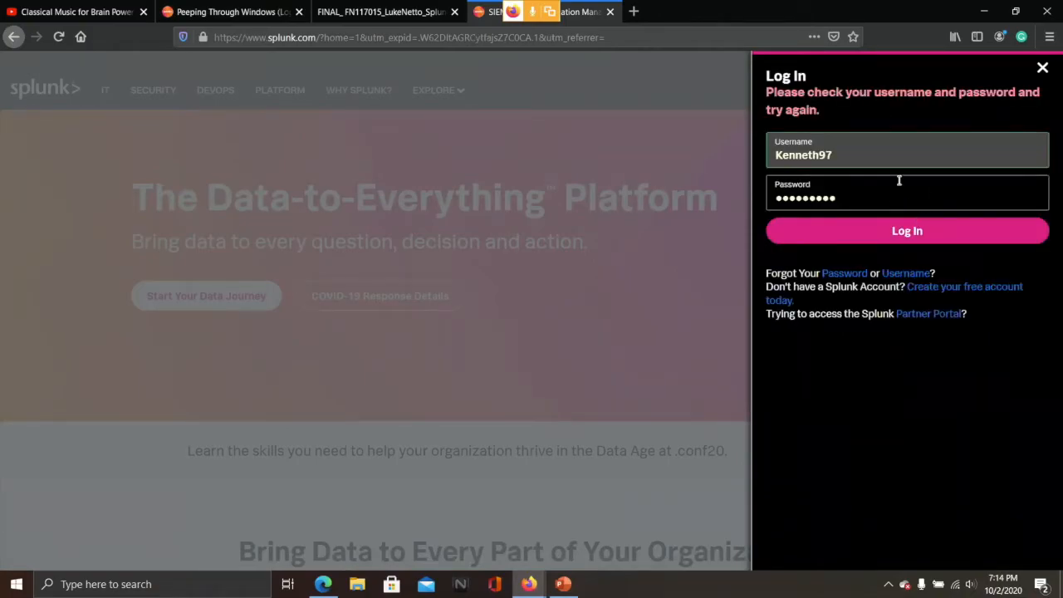
{"action": "left_click", "coordinate": [886, 235]}
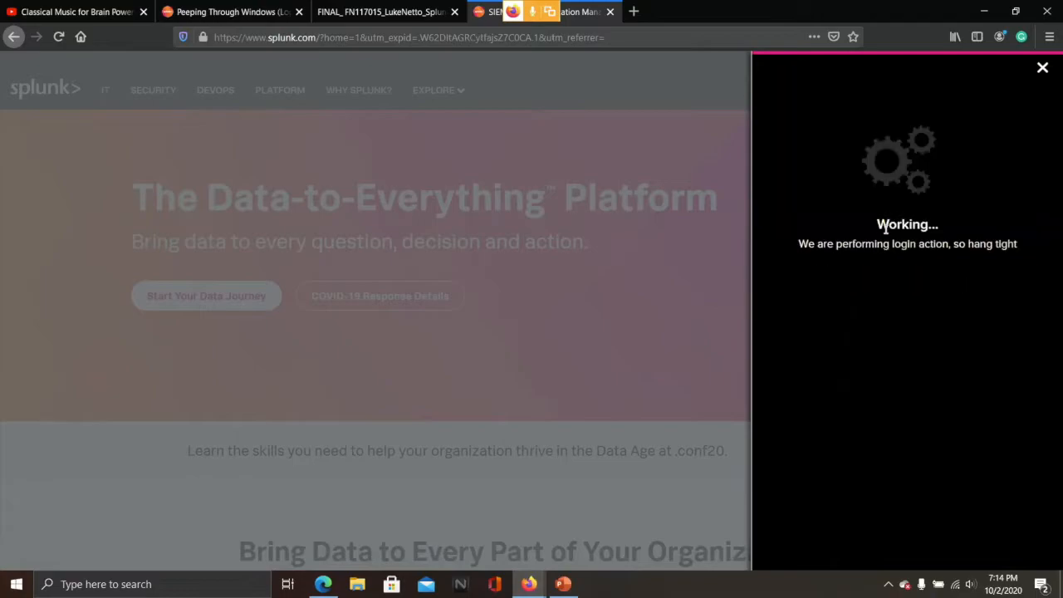
{"action": "left_click", "coordinate": [852, 157]}
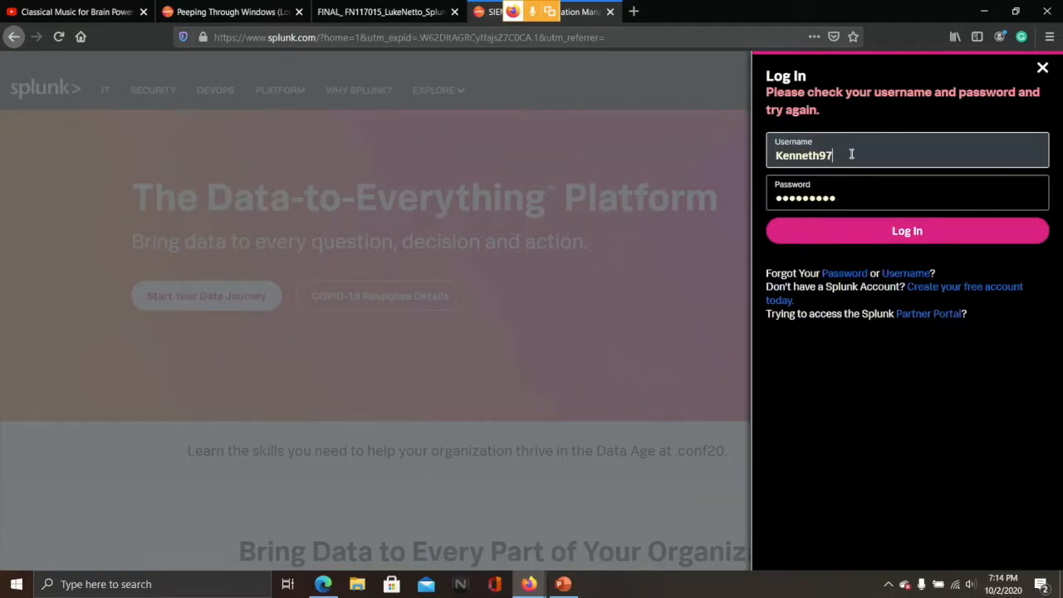
{"action": "key", "text": "BackSpace"}
{"action": "key", "text": "BackSpace"}
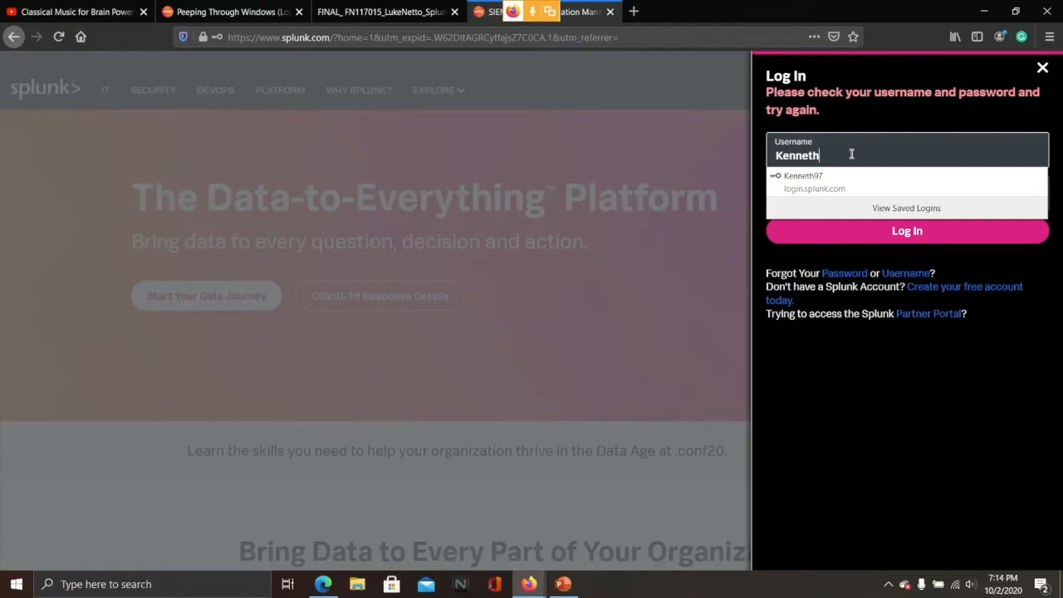
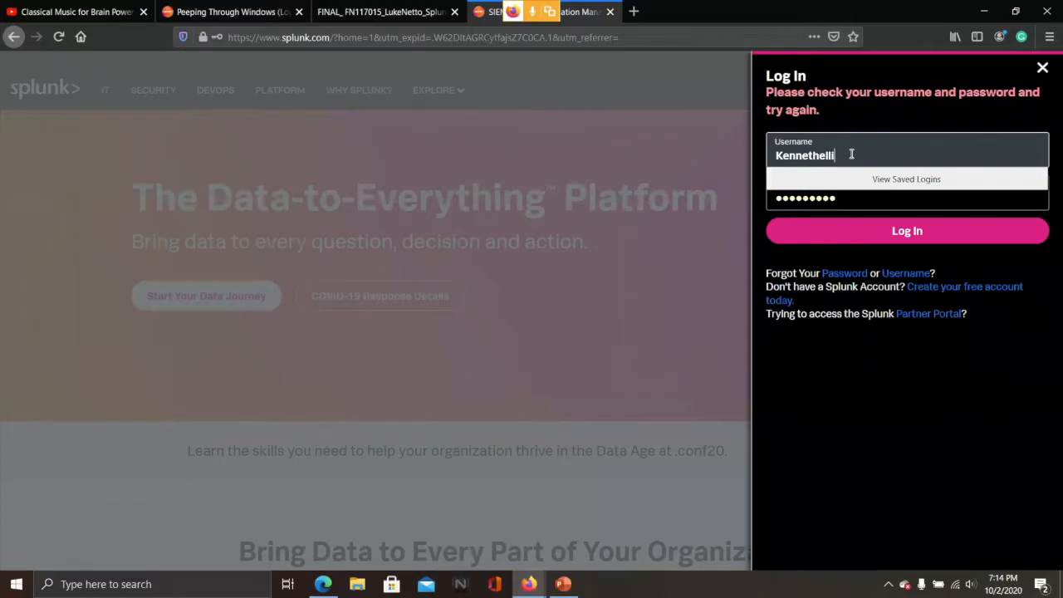
{"action": "key", "text": "Return"}
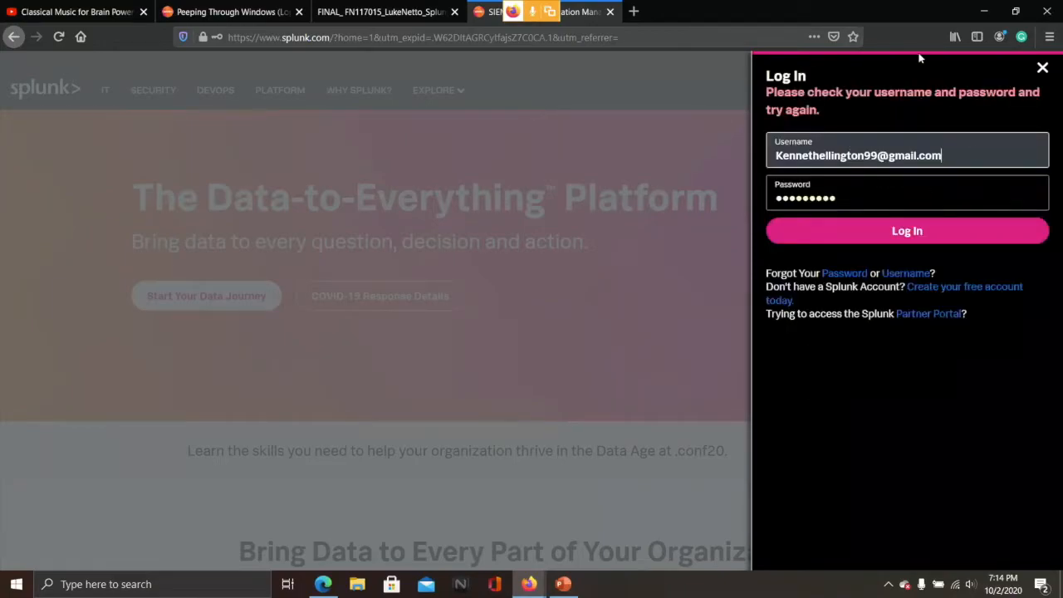
{"action": "left_click", "coordinate": [1042, 70]}
{"action": "mouse_move", "coordinate": [1036, 65]}
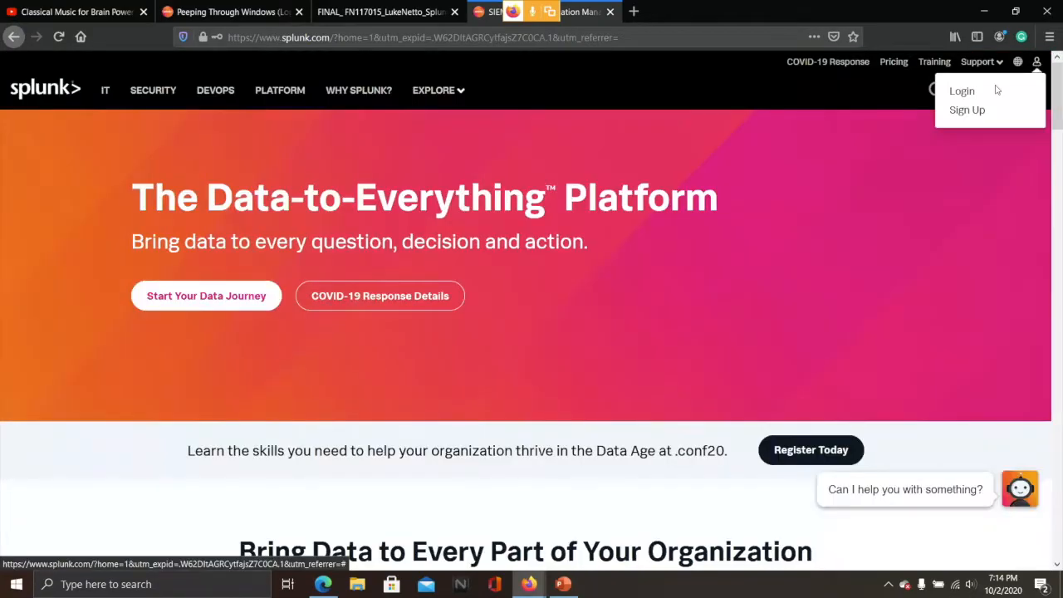
Sign in to the Splunk website with the account username and the saved password
{"action": "left_click", "coordinate": [962, 92]}
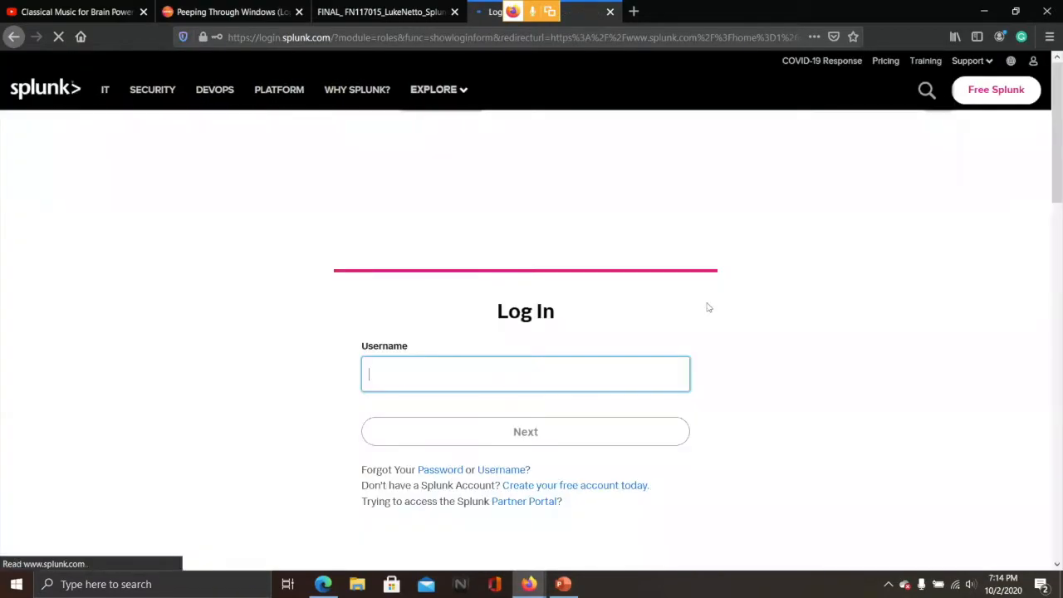
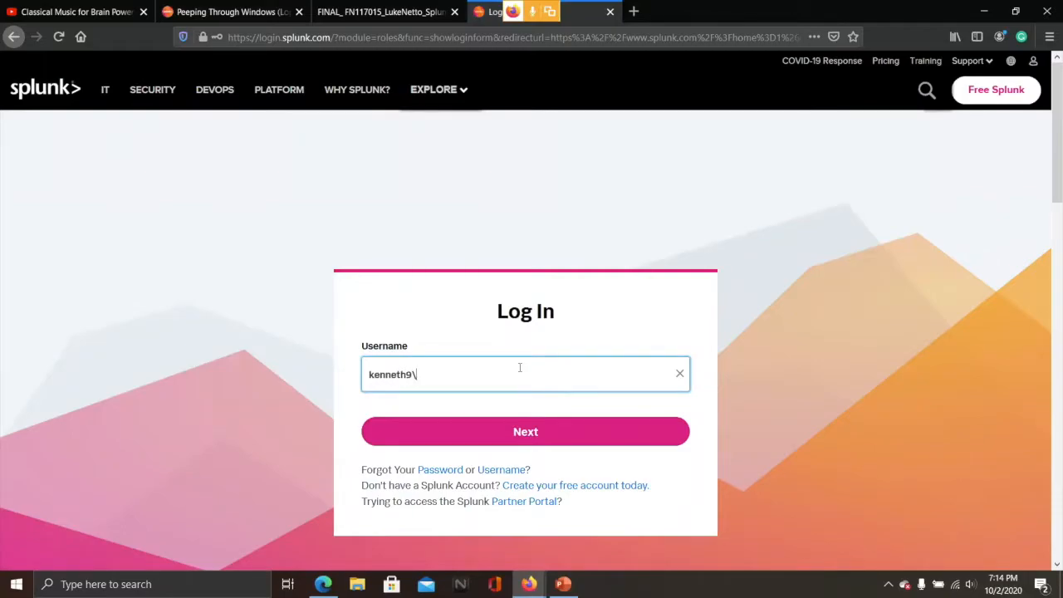
{"action": "left_click", "coordinate": [538, 434]}
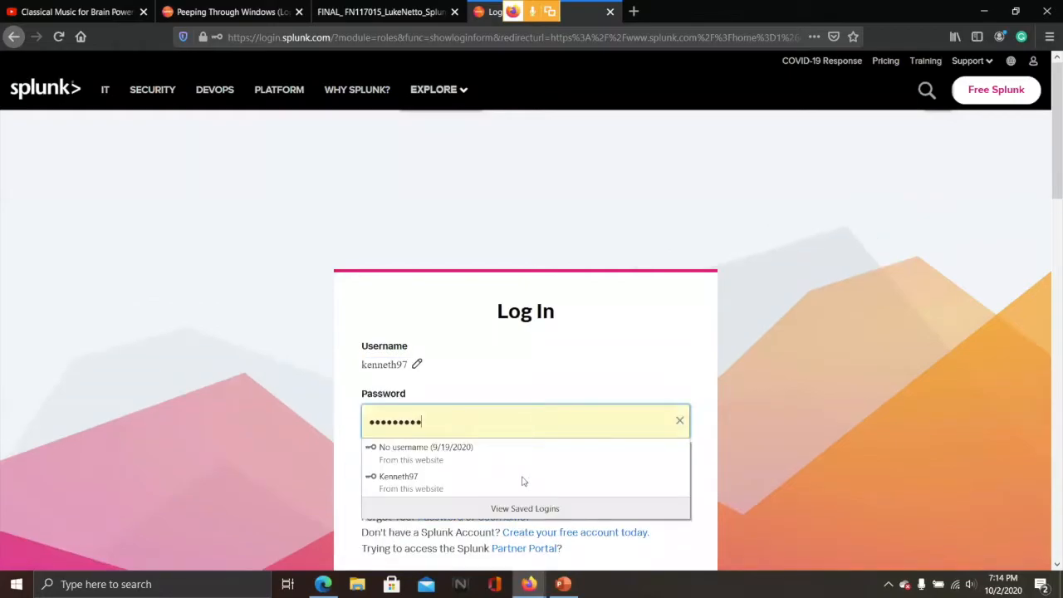
{"action": "left_click", "coordinate": [525, 480]}
{"action": "left_click", "coordinate": [532, 477]}
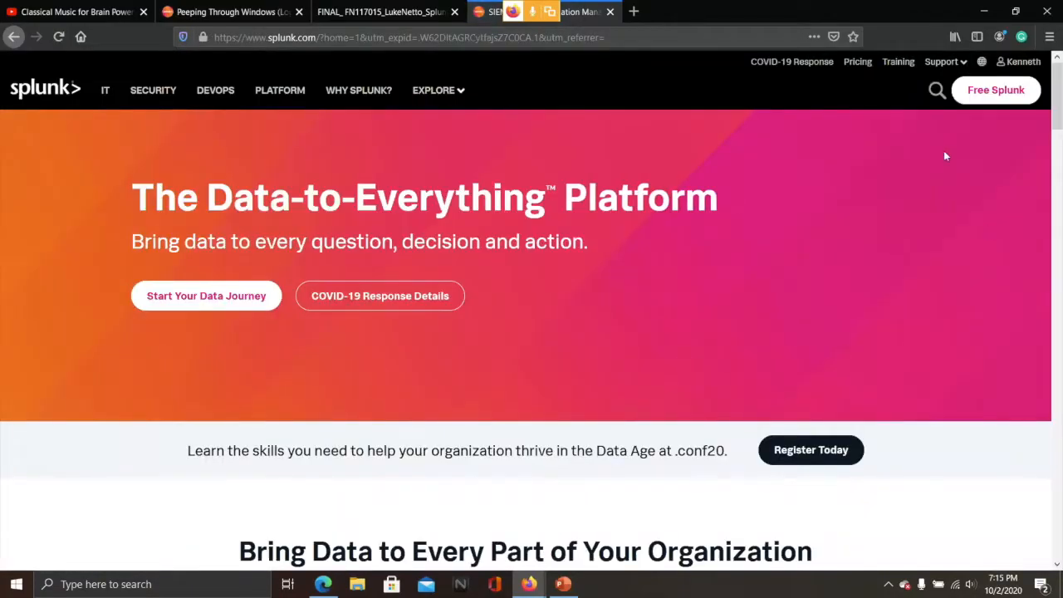
Open the Splunk Enterprise 'Download Free 60-Day Trial' page from the free downloads section
{"action": "left_click", "coordinate": [978, 98]}
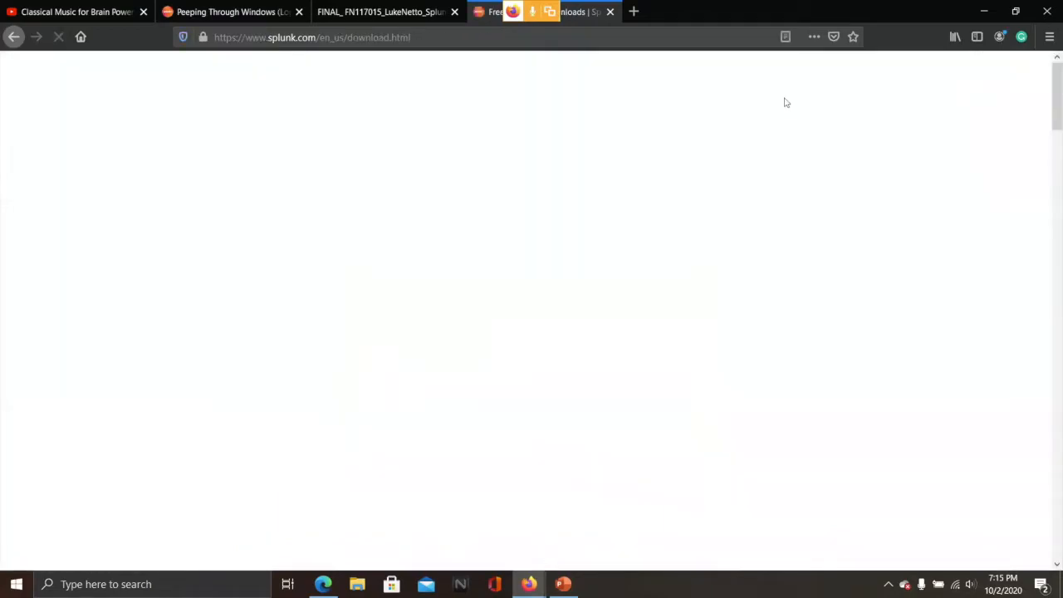
{"action": "scroll", "coordinate": [666, 236], "scroll_direction": "down", "scroll_amount": 6}
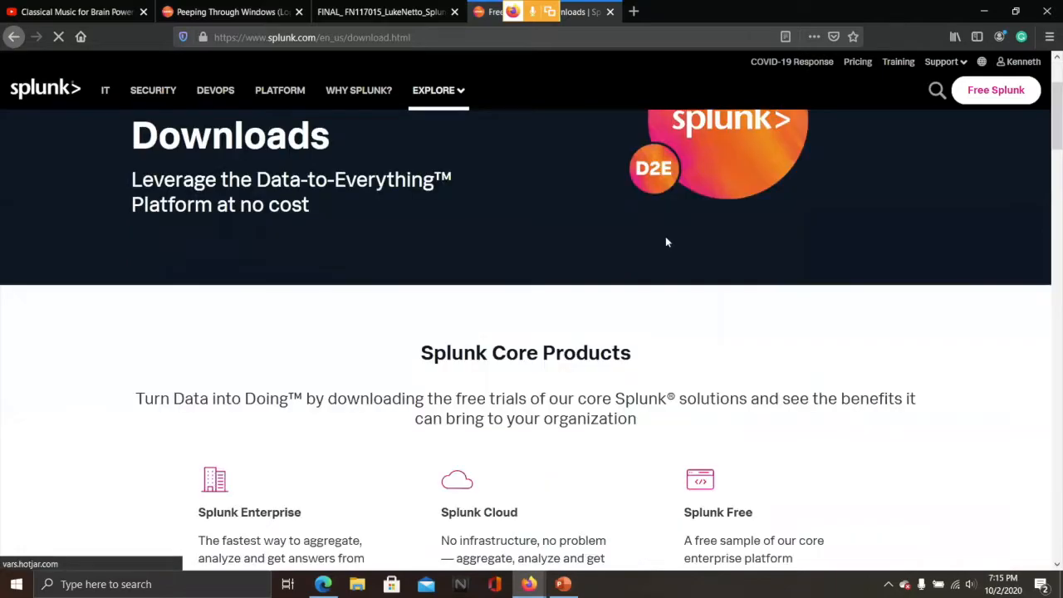
{"action": "scroll", "coordinate": [634, 236], "scroll_direction": "up", "scroll_amount": 3}
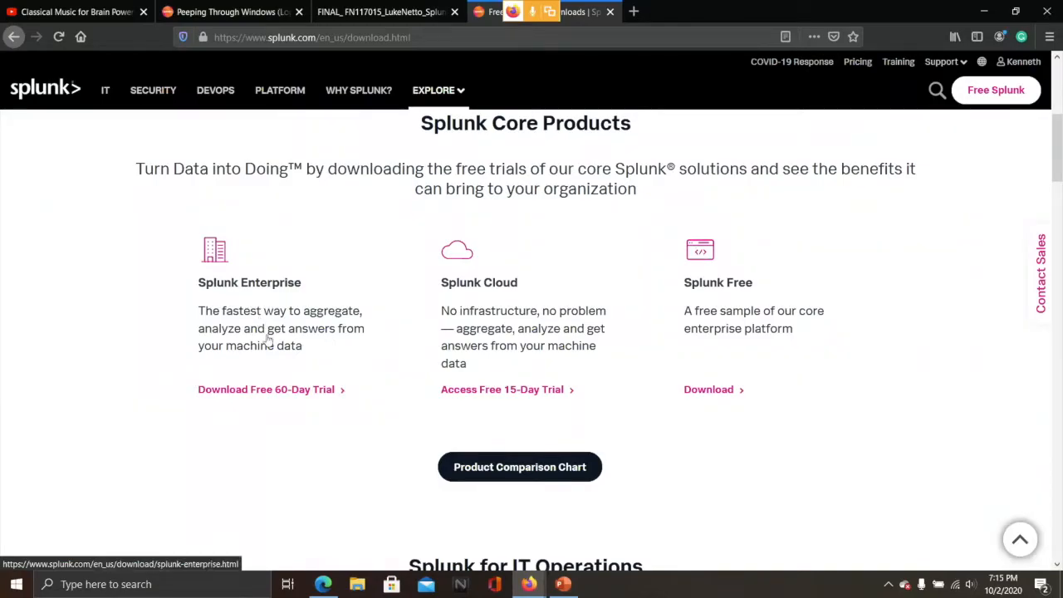
{"action": "scroll", "coordinate": [269, 345], "scroll_direction": "down", "scroll_amount": 3}
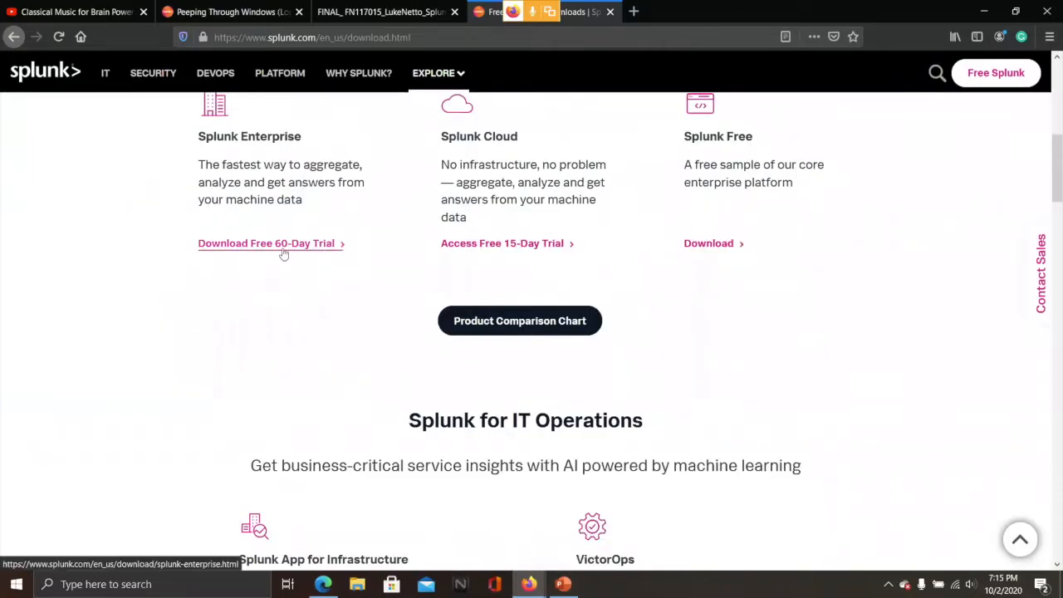
{"action": "left_click", "coordinate": [287, 245]}
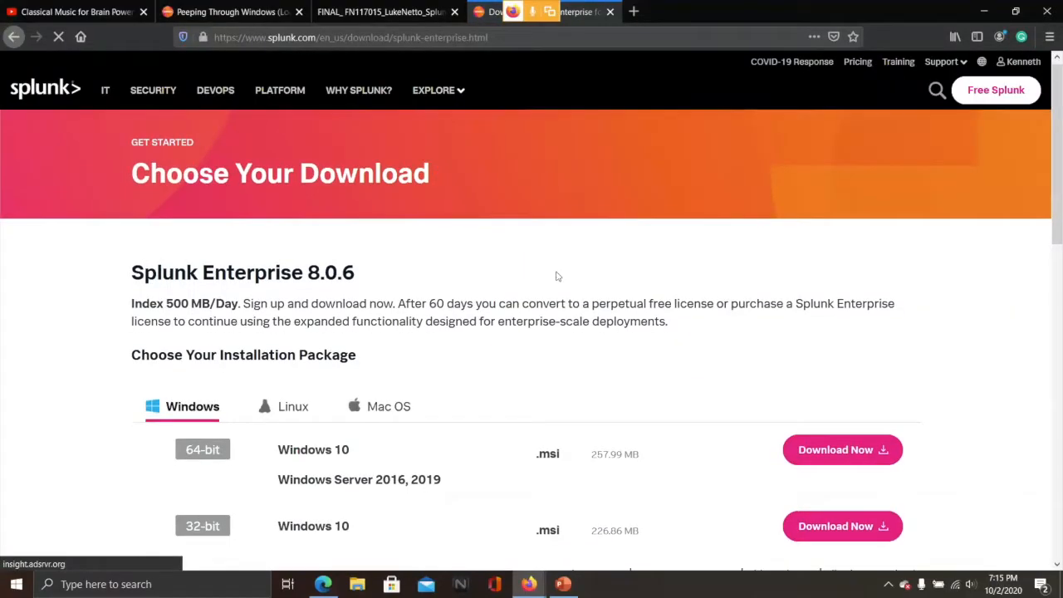
Start downloading the 64-bit Windows 10 .msi package of Splunk Enterprise 8.0.6
{"action": "scroll", "coordinate": [557, 277], "scroll_direction": "down", "scroll_amount": 3}
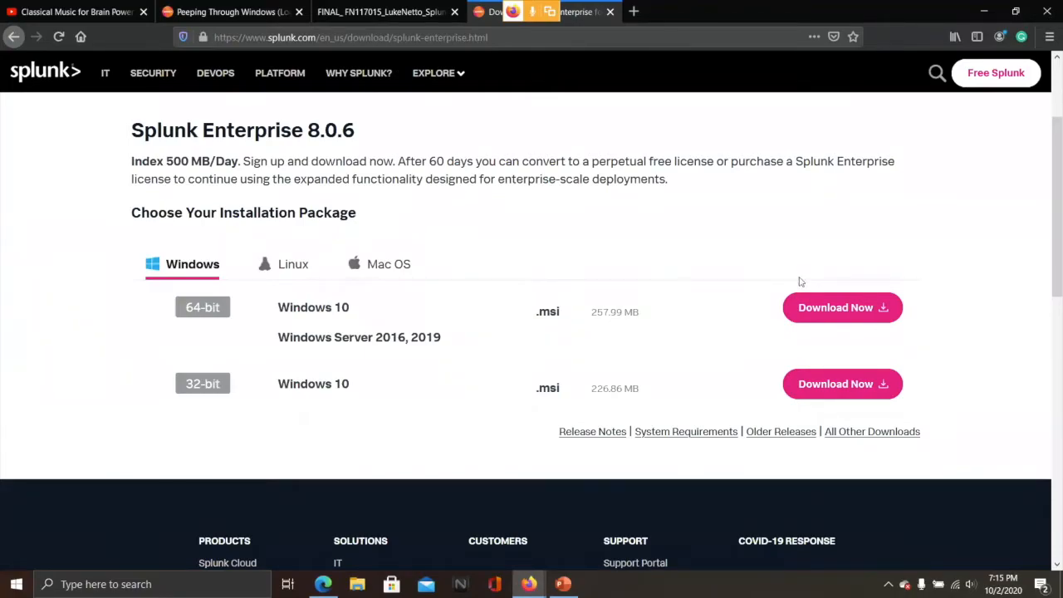
{"action": "left_click", "coordinate": [847, 309]}
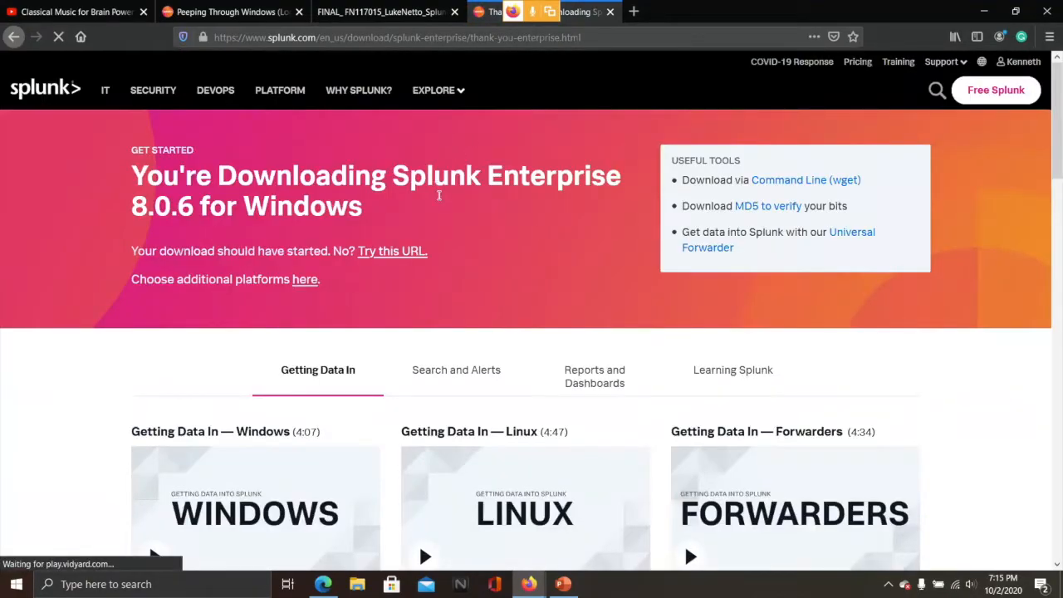
{"action": "scroll", "coordinate": [510, 287], "scroll_direction": "down", "scroll_amount": 3}
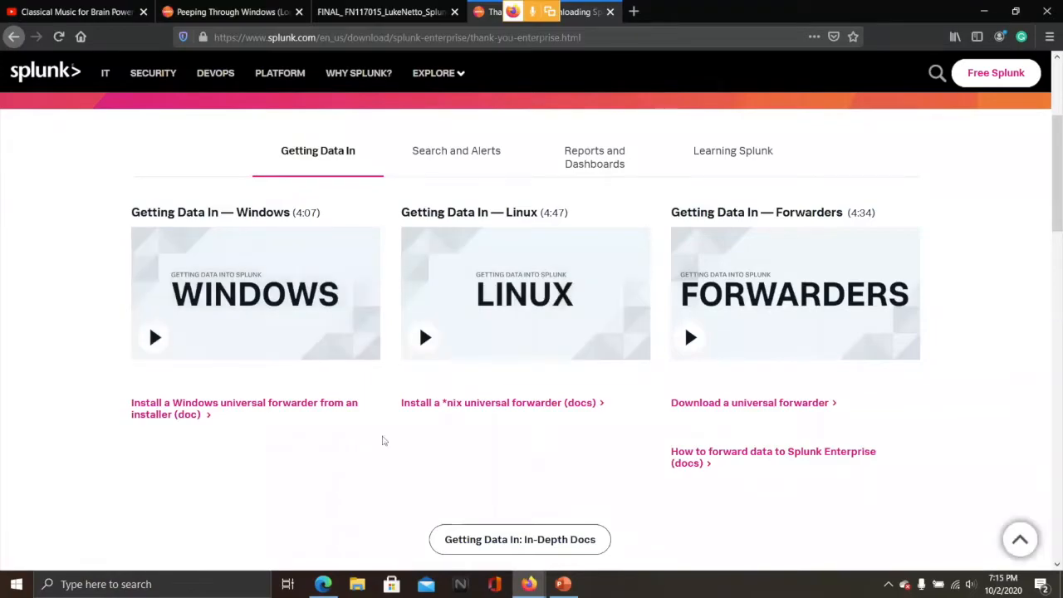
Save the splunk-8.0.6 64-bit .msi installer file to the computer
{"action": "scroll", "coordinate": [384, 441], "scroll_direction": "down", "scroll_amount": 2}
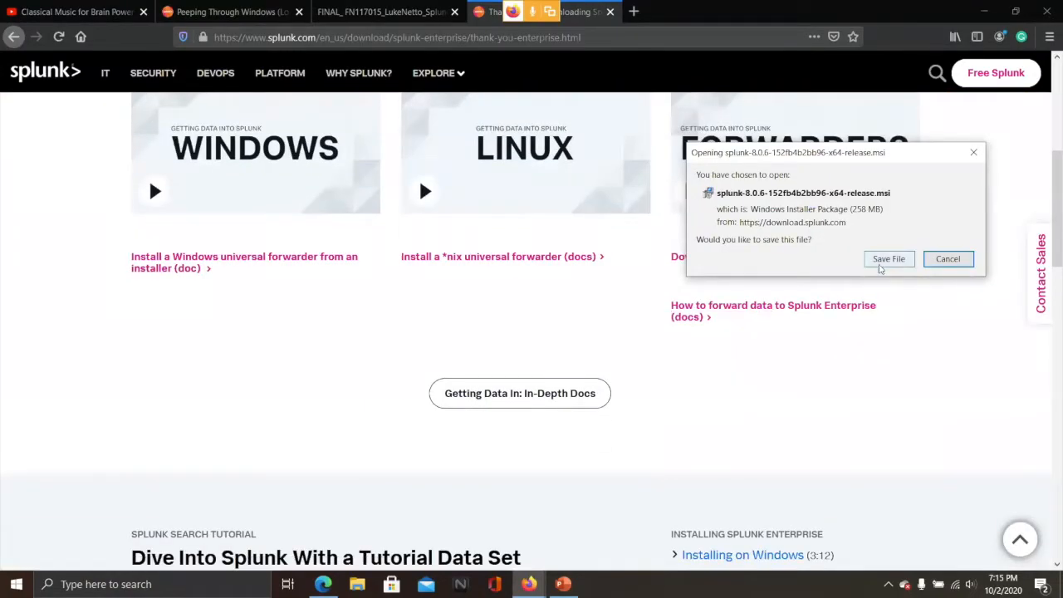
{"action": "left_click", "coordinate": [882, 260]}
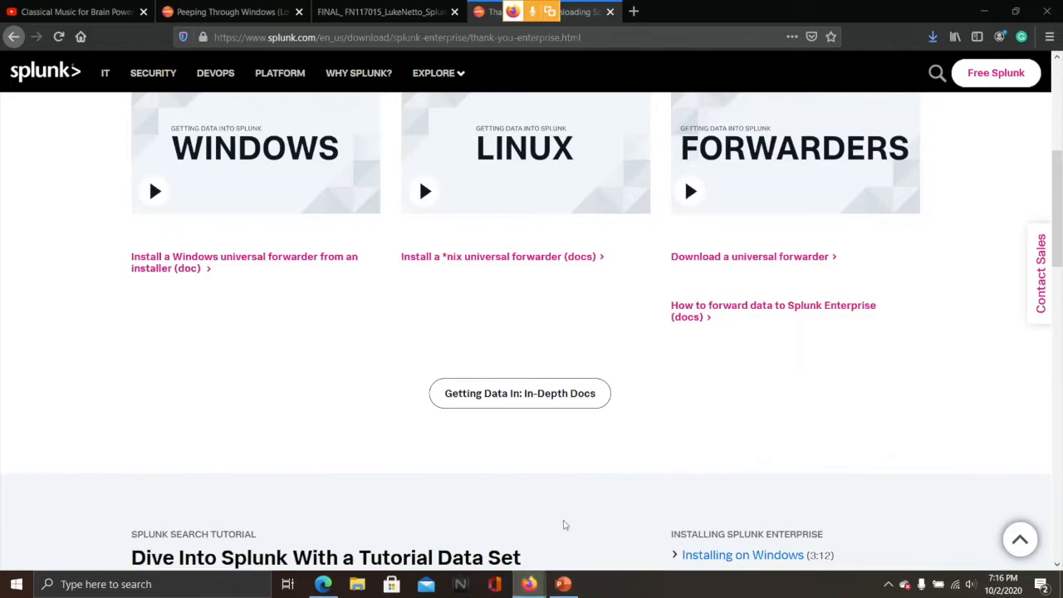
{"action": "mouse_move", "coordinate": [537, 587]}
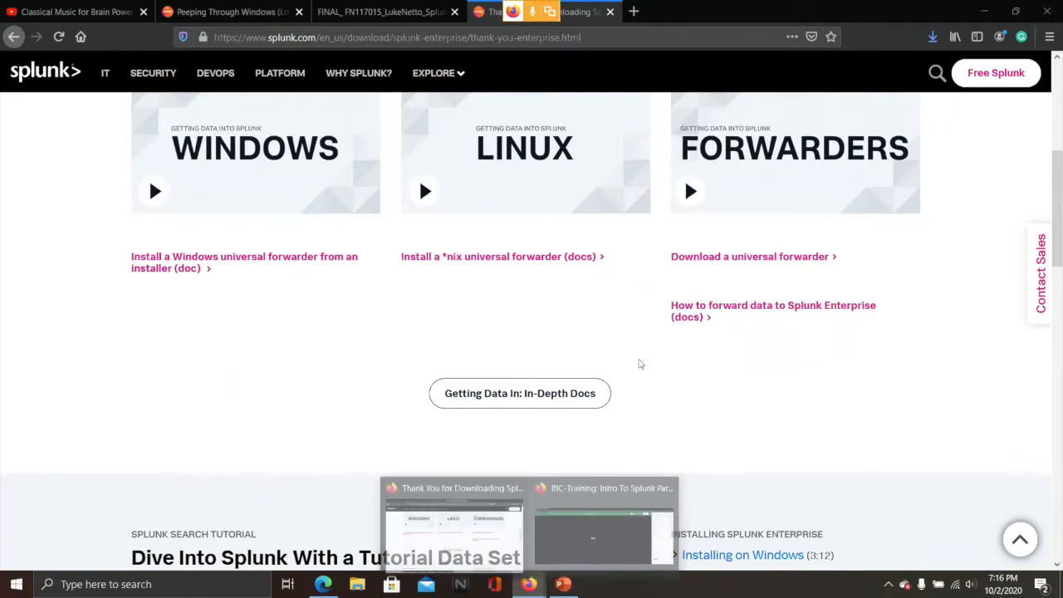
{"action": "scroll", "coordinate": [643, 364], "scroll_direction": "up", "scroll_amount": 3}
{"action": "scroll", "coordinate": [644, 364], "scroll_direction": "up", "scroll_amount": 2}
{"action": "scroll", "coordinate": [643, 368], "scroll_direction": "down", "scroll_amount": 4}
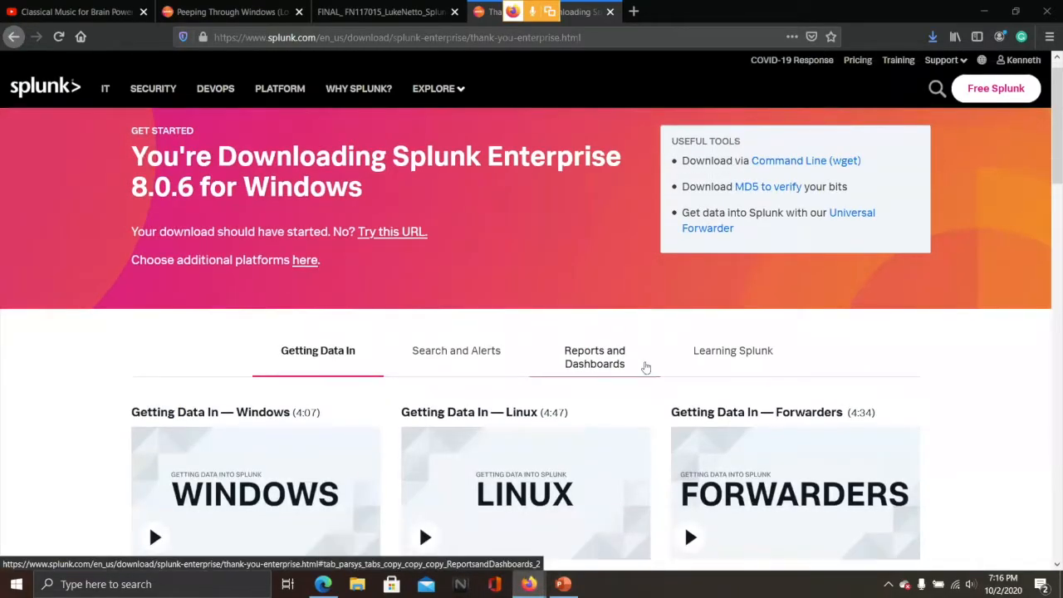
{"action": "scroll", "coordinate": [562, 470], "scroll_direction": "down", "scroll_amount": 2}
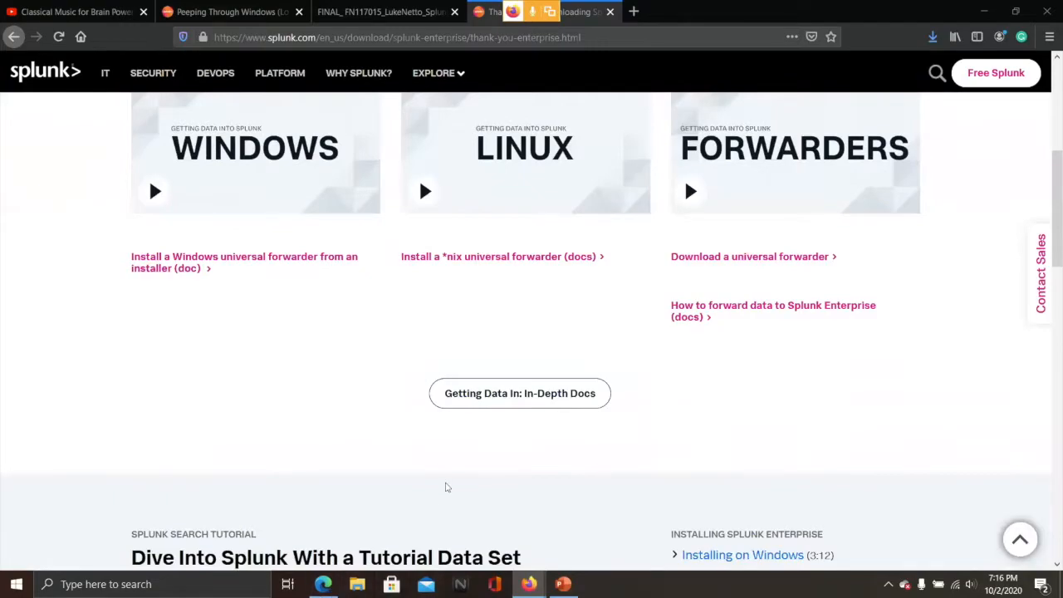
{"action": "scroll", "coordinate": [445, 486], "scroll_direction": "down", "scroll_amount": 1}
{"action": "scroll", "coordinate": [445, 486], "scroll_direction": "down", "scroll_amount": 6}
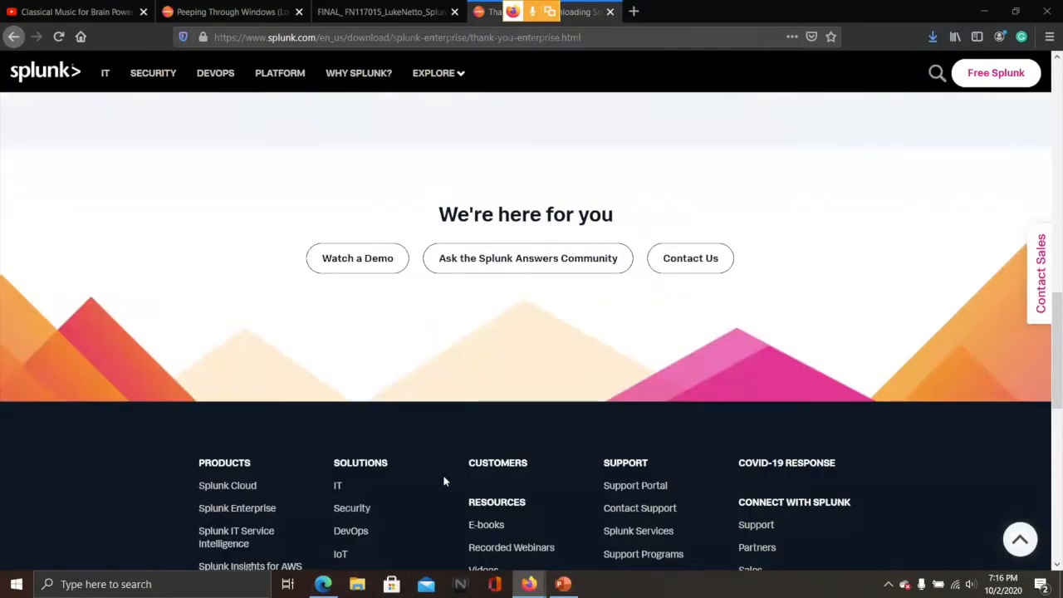
{"action": "scroll", "coordinate": [444, 482], "scroll_direction": "down", "scroll_amount": 3}
{"action": "scroll", "coordinate": [443, 478], "scroll_direction": "up", "scroll_amount": 12}
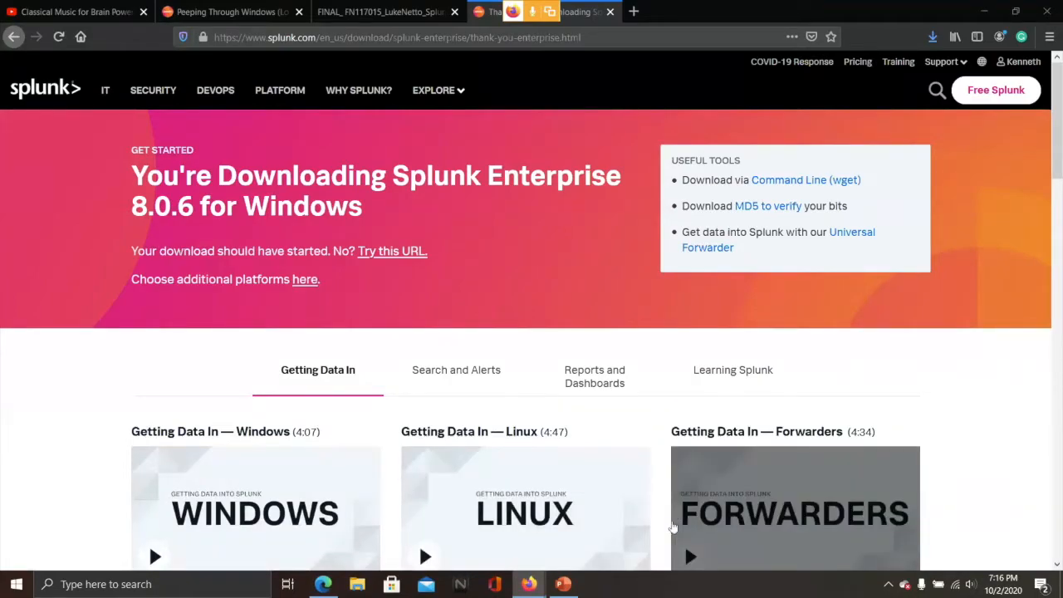
{"action": "scroll", "coordinate": [664, 525], "scroll_direction": "down", "scroll_amount": 1}
{"action": "scroll", "coordinate": [665, 525], "scroll_direction": "down", "scroll_amount": 5}
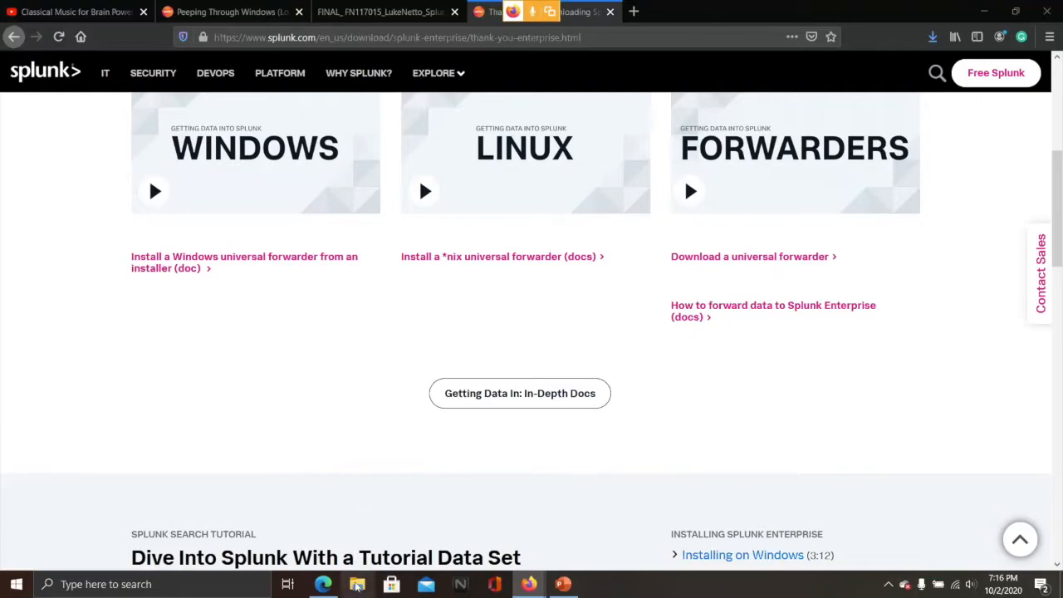
Open Downloads in File Explorer, select the splunk-8.0.6 x64 installer, and move the window aside
{"action": "left_click", "coordinate": [357, 584]}
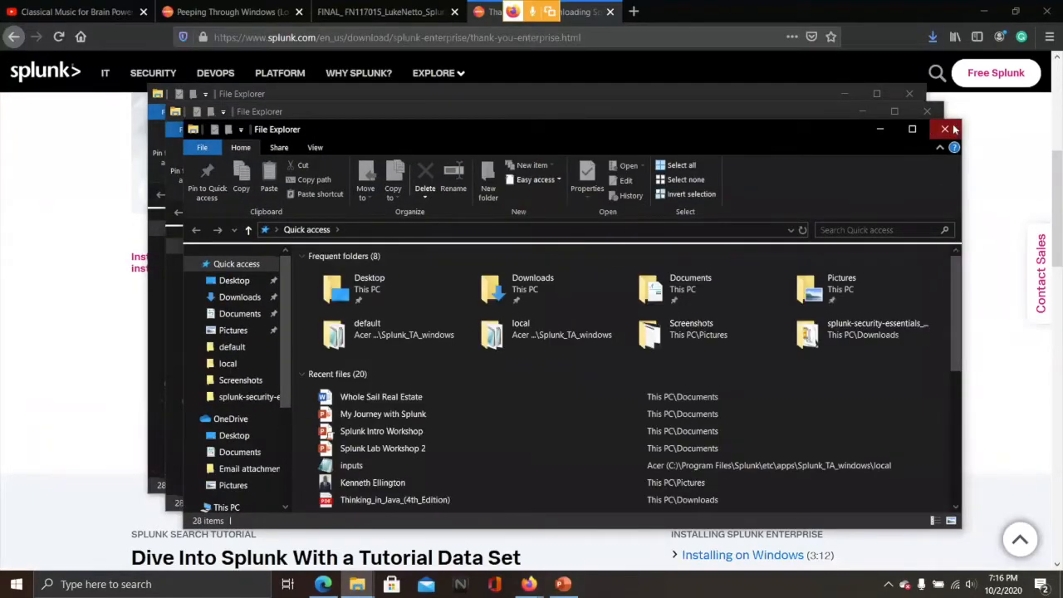
{"action": "left_click", "coordinate": [945, 128]}
{"action": "left_click", "coordinate": [927, 111]}
{"action": "left_click", "coordinate": [204, 263]}
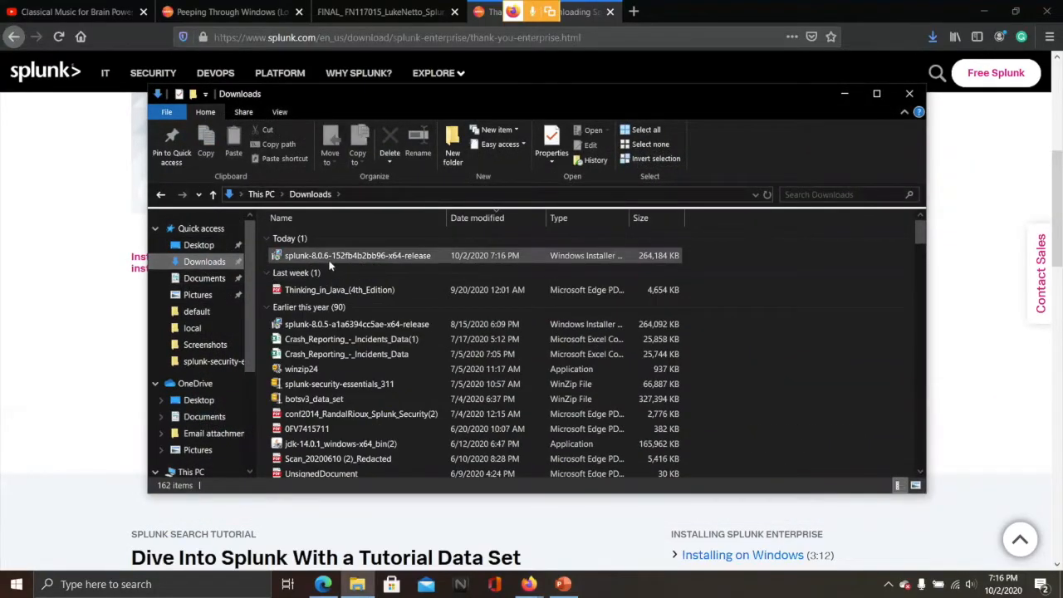
{"action": "left_click", "coordinate": [352, 256]}
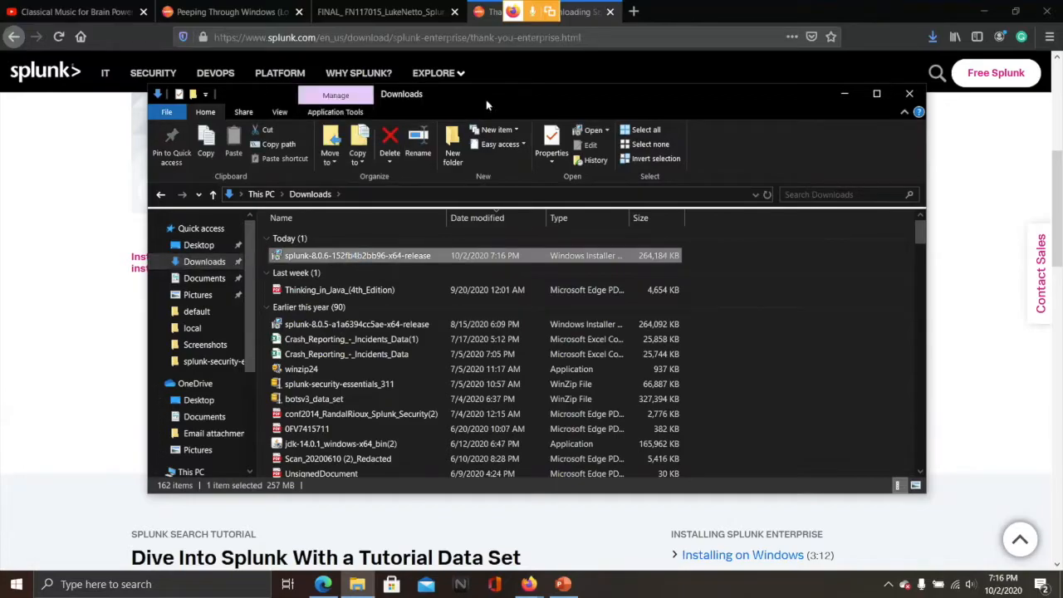
{"action": "left_click_drag", "start_coordinate": [495, 101], "coordinate": [671, 203]}
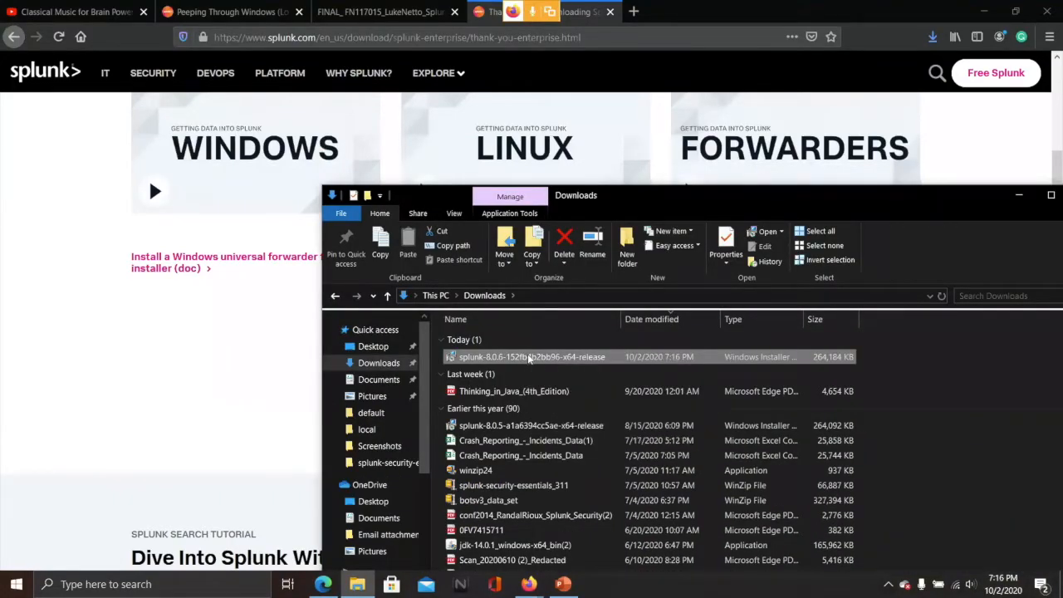
Launch the splunk-8.0.6 .msi installer and minimize the Downloads window
{"action": "double_click", "coordinate": [531, 357]}
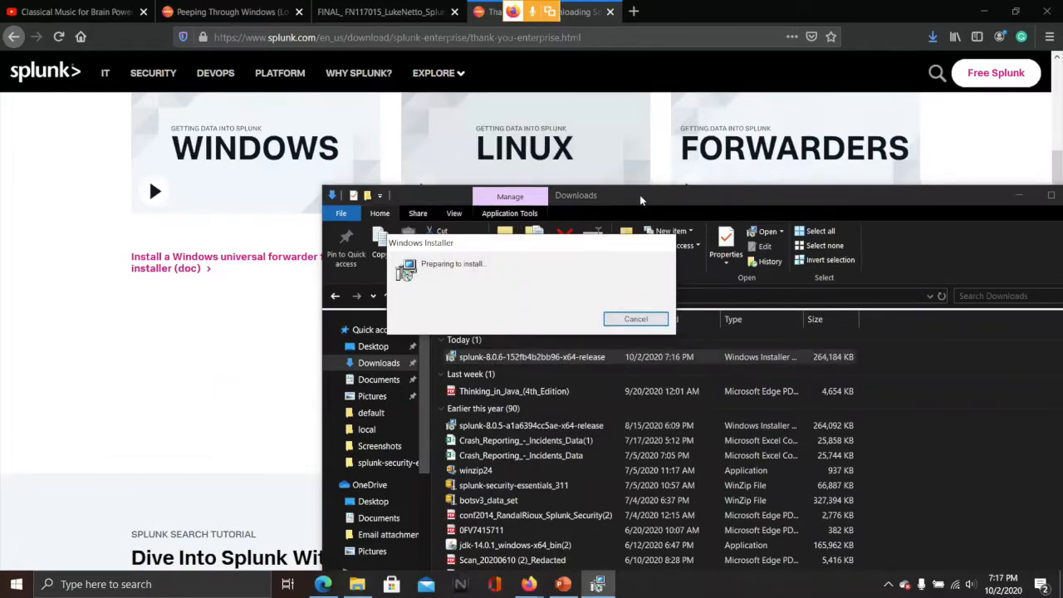
{"action": "left_click_drag", "start_coordinate": [622, 202], "coordinate": [544, 198]}
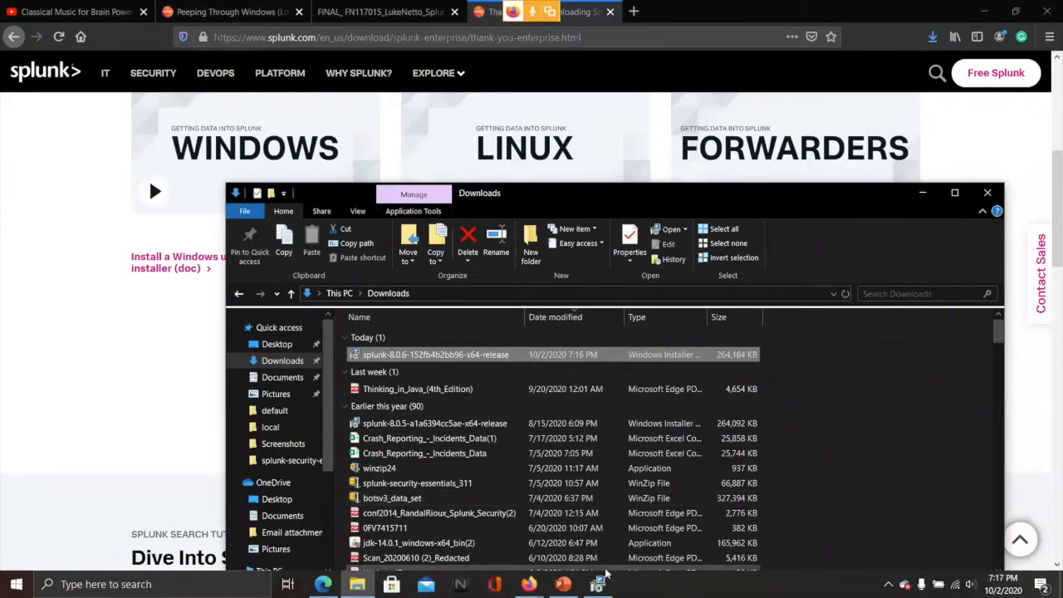
{"action": "left_click", "coordinate": [598, 585]}
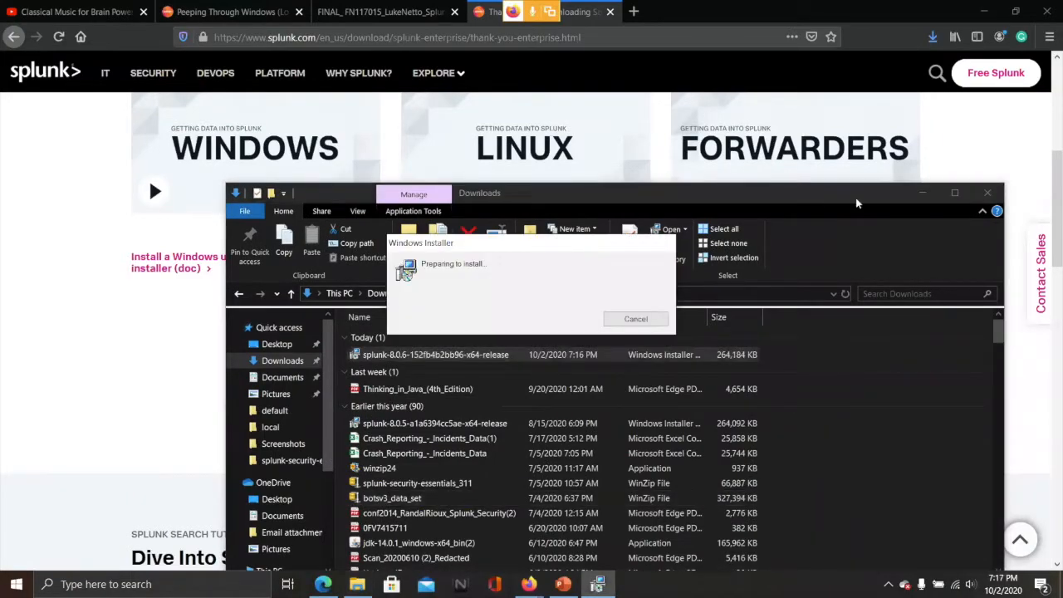
{"action": "left_click", "coordinate": [920, 194]}
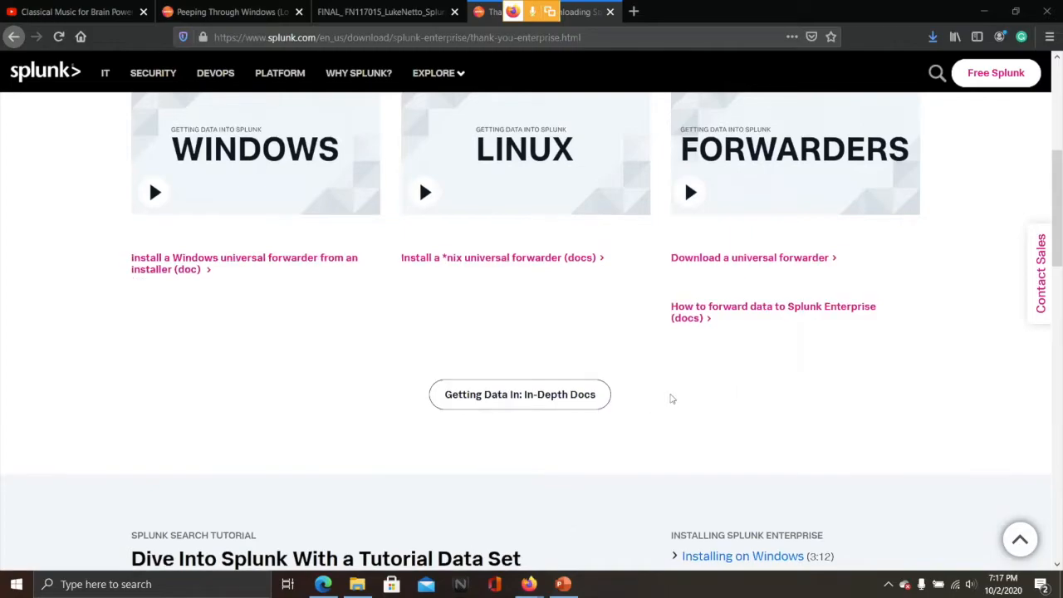
{"action": "scroll", "coordinate": [664, 403], "scroll_direction": "up", "scroll_amount": 3}
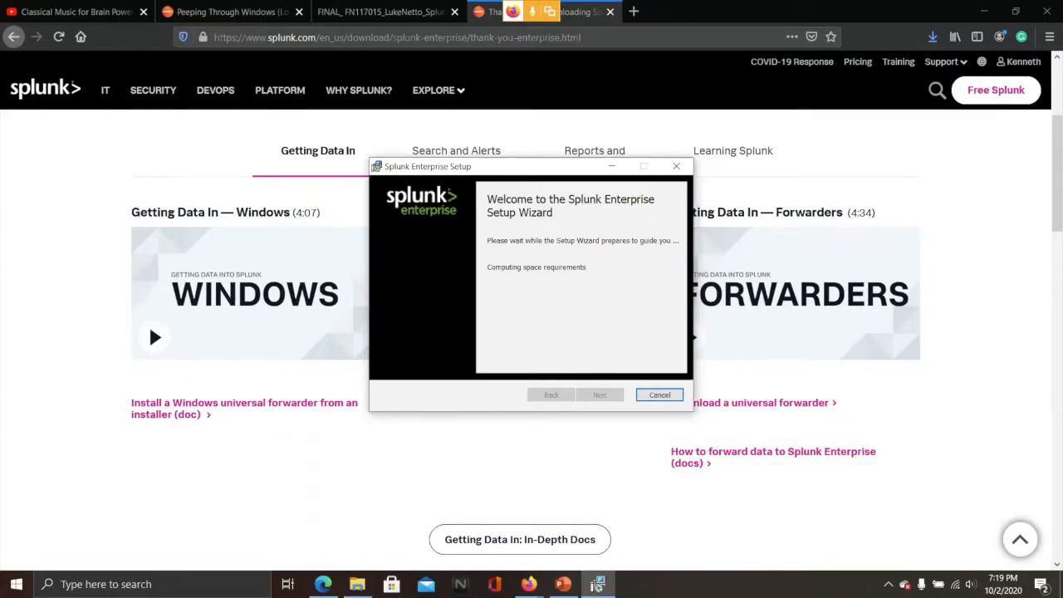
{"action": "left_click", "coordinate": [598, 584]}
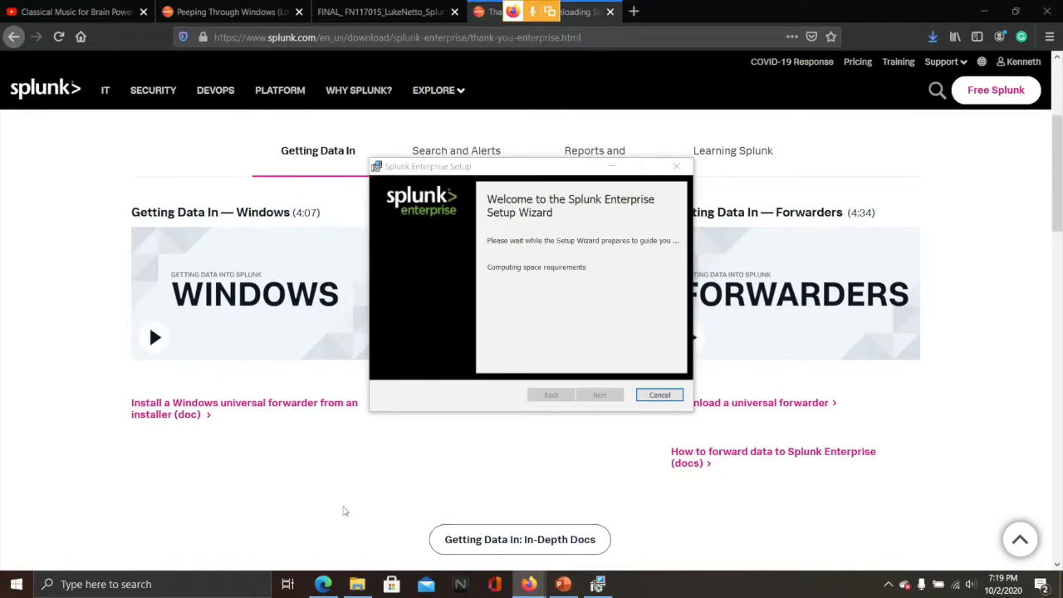
{"action": "mouse_move", "coordinate": [358, 586]}
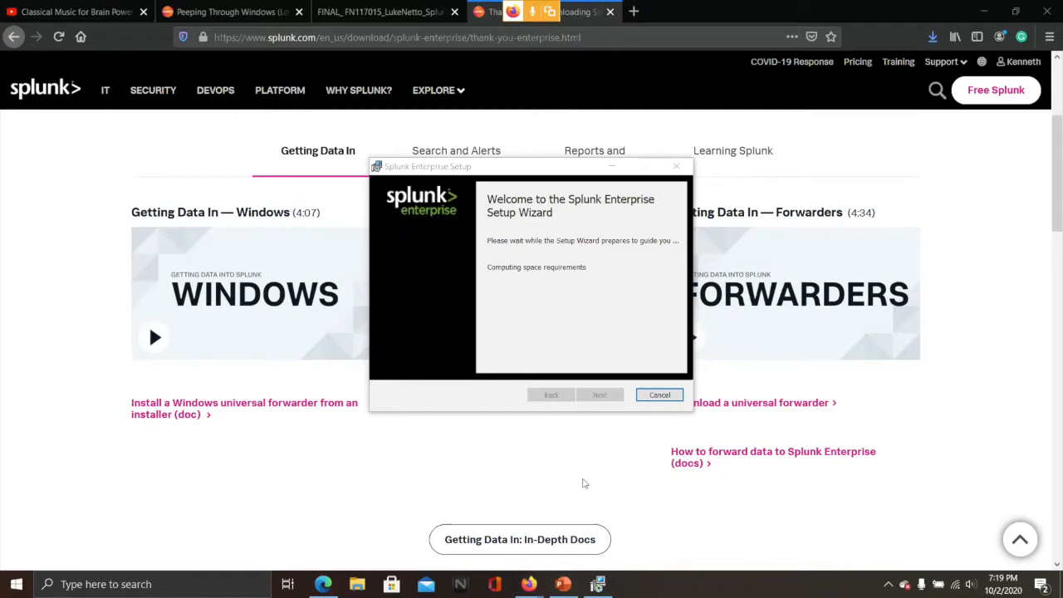
{"action": "scroll", "coordinate": [582, 484], "scroll_direction": "up", "scroll_amount": 1}
{"action": "scroll", "coordinate": [582, 484], "scroll_direction": "up", "scroll_amount": 1}
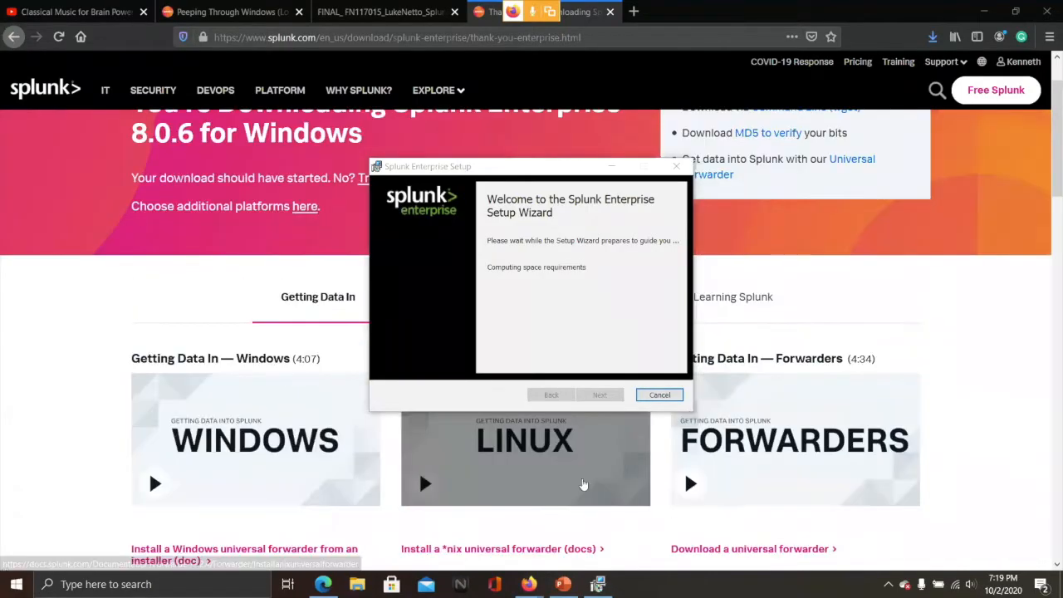
{"action": "scroll", "coordinate": [866, 384], "scroll_direction": "up", "scroll_amount": 1}
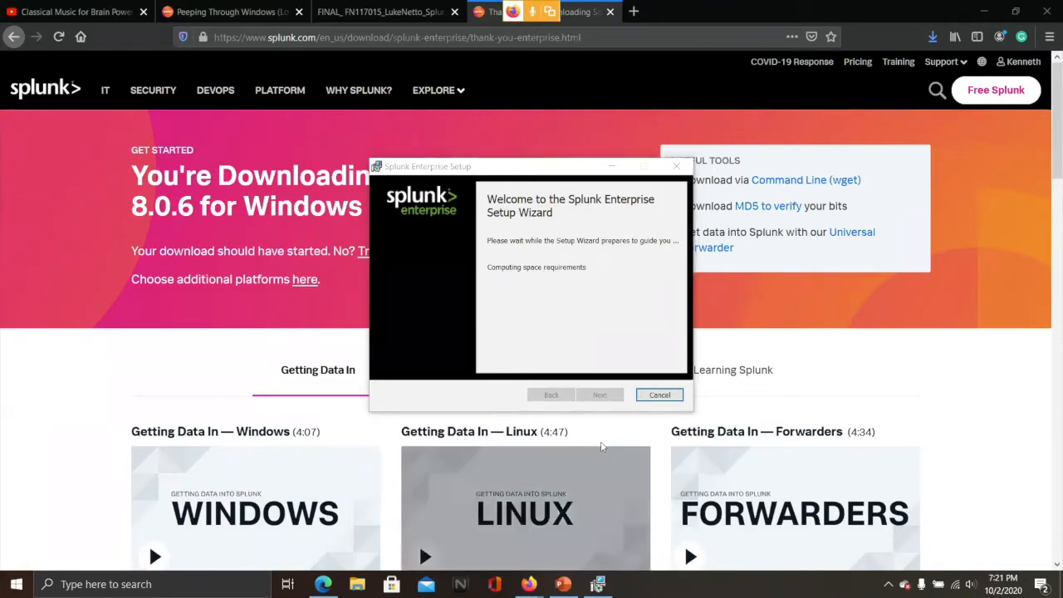
{"action": "left_click_drag", "start_coordinate": [563, 175], "coordinate": [367, 207]}
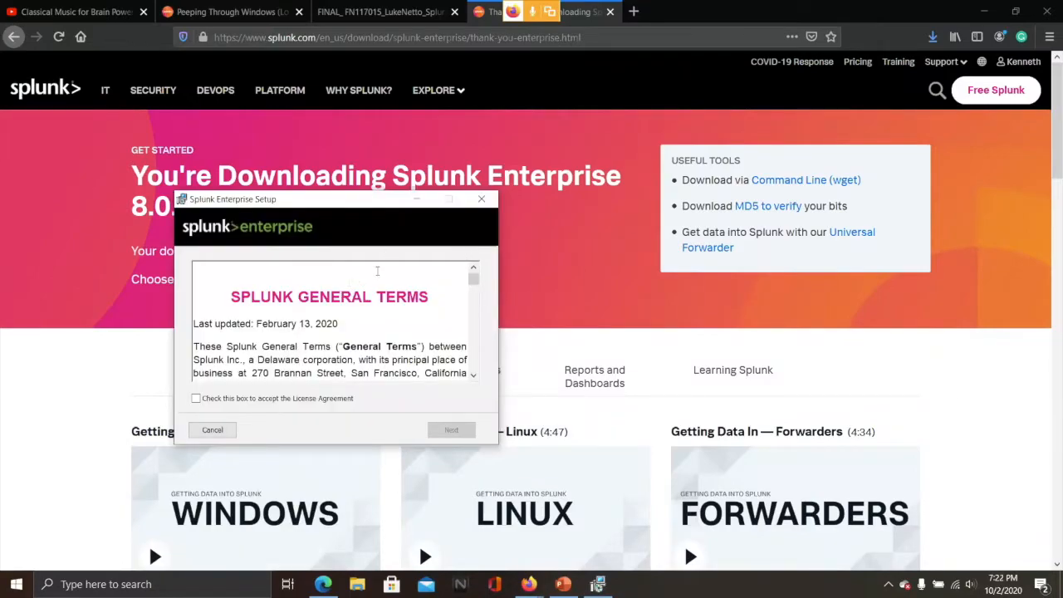
Bring Firefox forward and open the account menu on the Splunk website
{"action": "left_click", "coordinate": [1023, 68]}
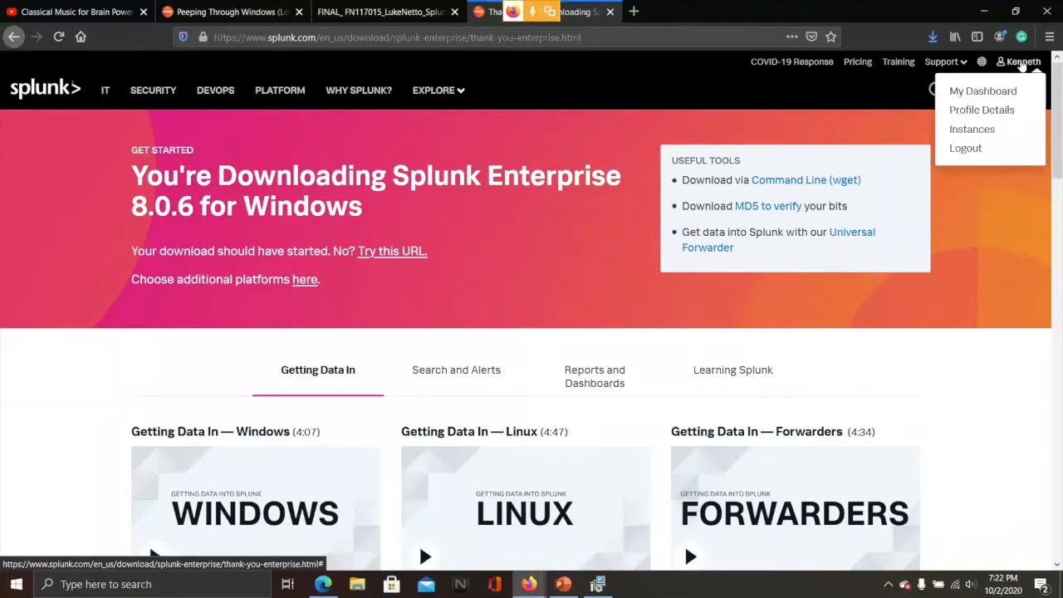
Show PowerPoint slide 6 with the splunk.com link, then return to the Splunk search page
{"action": "left_click", "coordinate": [1023, 66]}
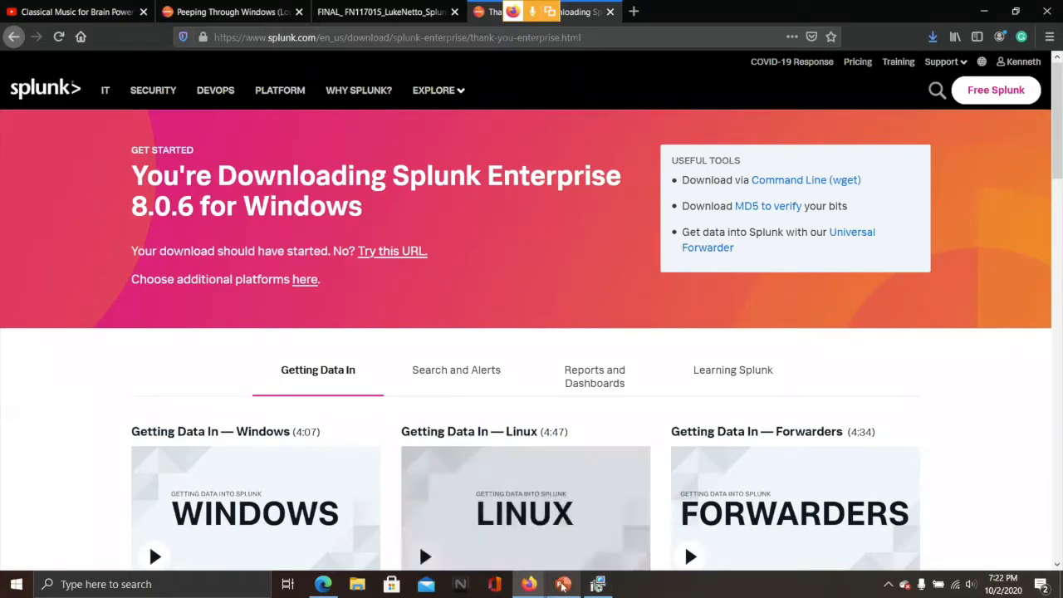
{"action": "mouse_move", "coordinate": [563, 582]}
{"action": "left_click", "coordinate": [553, 544]}
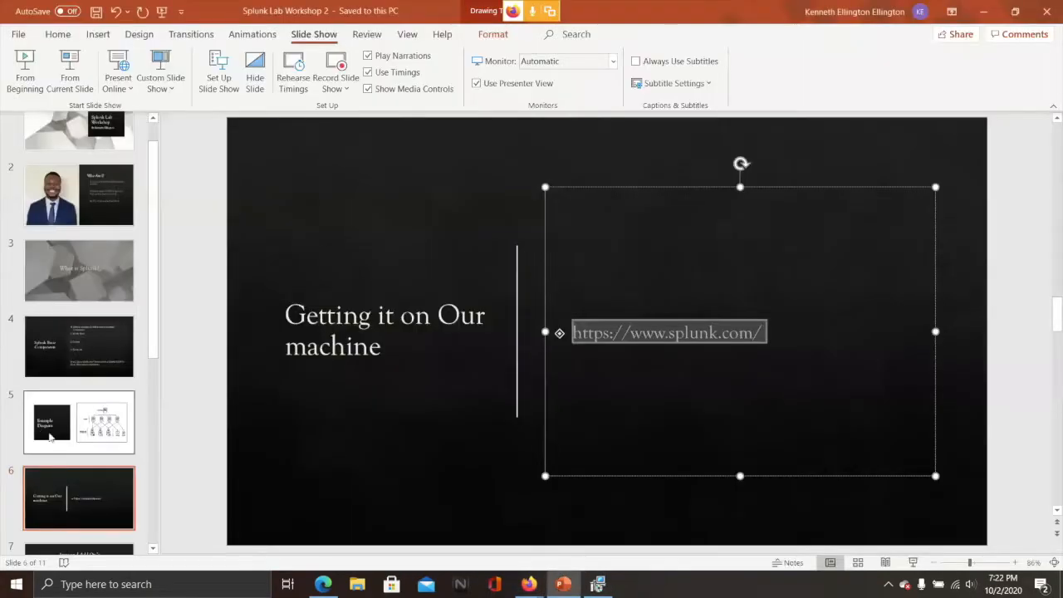
{"action": "left_click", "coordinate": [117, 459]}
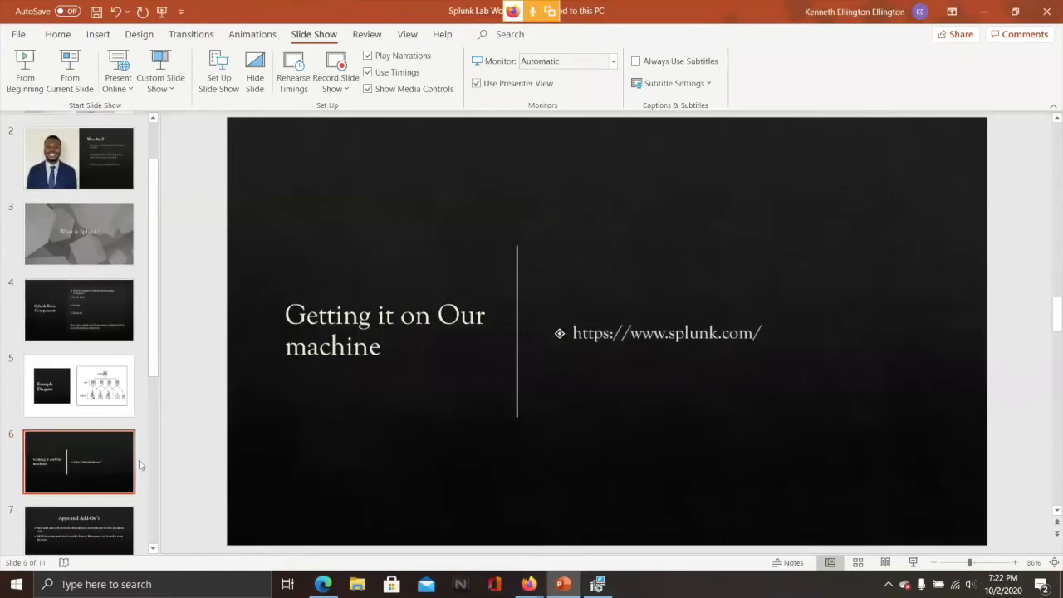
{"action": "left_click", "coordinate": [322, 585]}
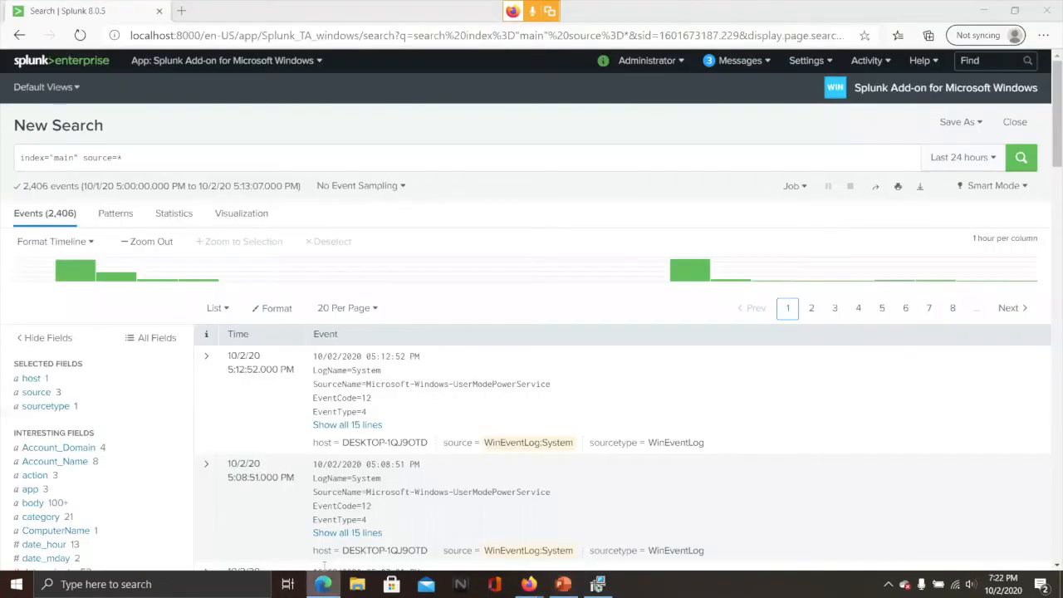
Use the splunk>enterprise logo to go from the add-on's search page to the home page
{"action": "left_click", "coordinate": [47, 64]}
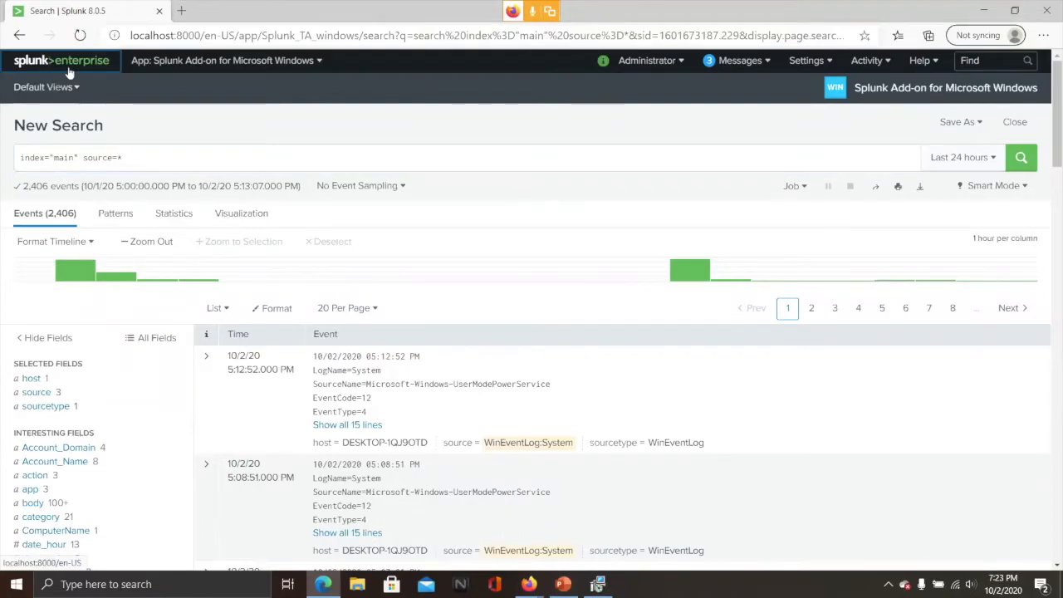
{"action": "left_click", "coordinate": [72, 66]}
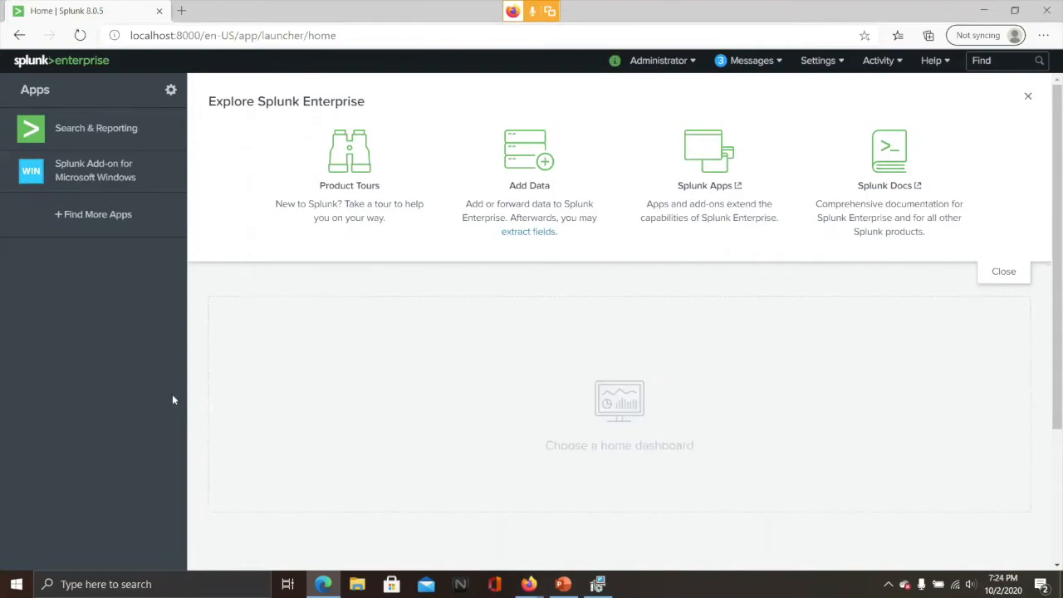
Present the Apps and Add-On's slide 7 in PowerPoint, then return to the Splunk home page
{"action": "left_click", "coordinate": [561, 586]}
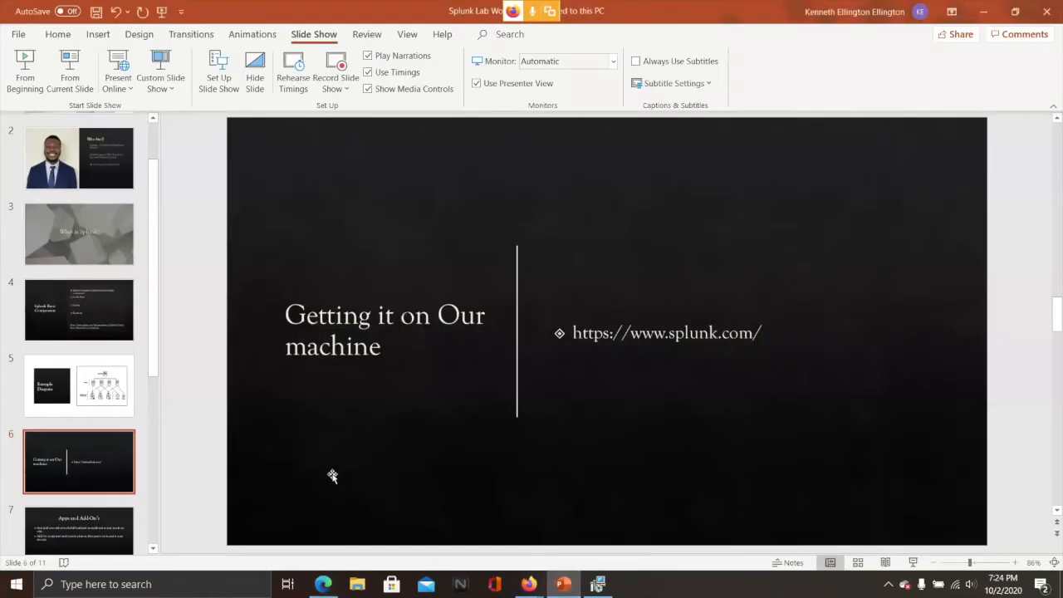
{"action": "scroll", "coordinate": [332, 473], "scroll_direction": "down", "scroll_amount": 1}
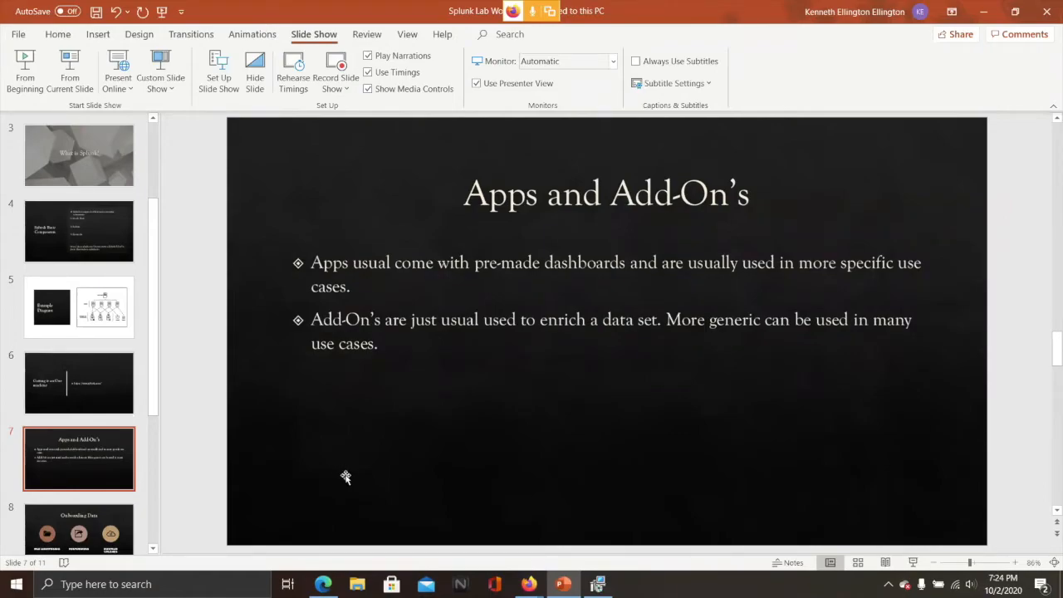
{"action": "left_click", "coordinate": [323, 584]}
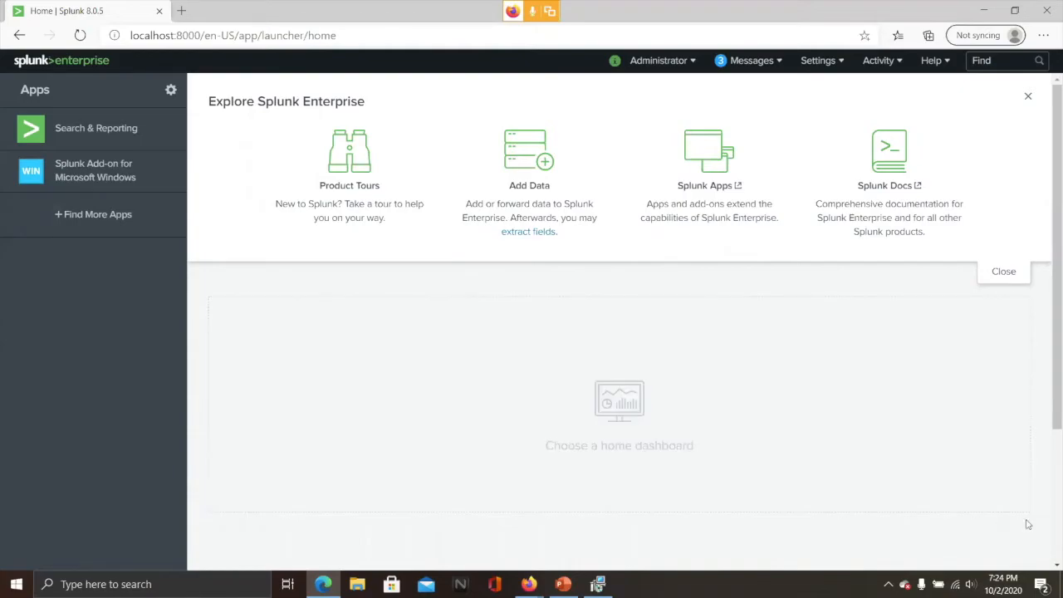
{"action": "mouse_move", "coordinate": [534, 588]}
{"action": "left_click", "coordinate": [523, 563]}
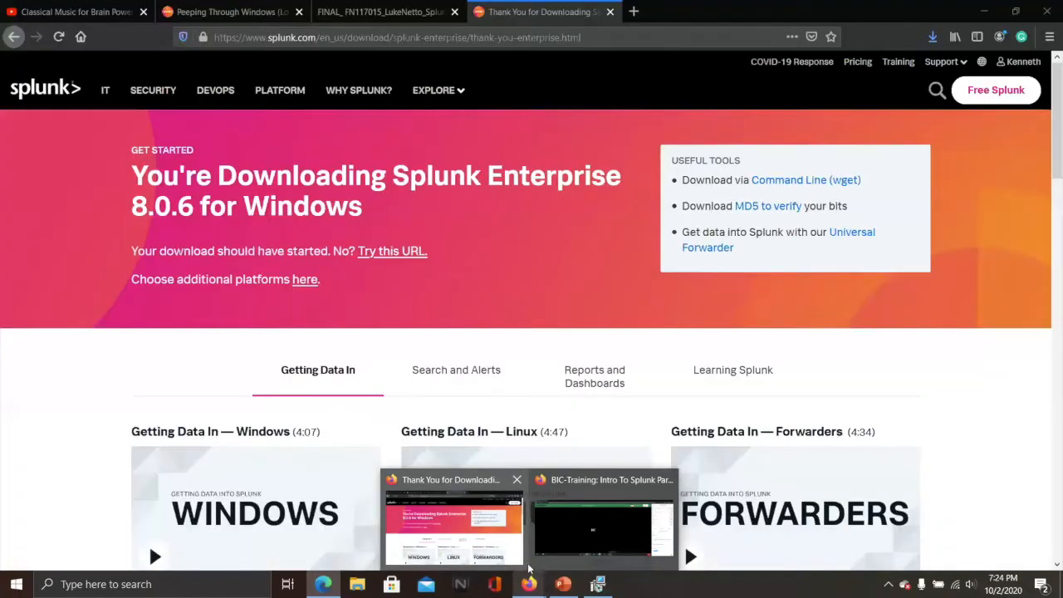
{"action": "left_click", "coordinate": [529, 584]}
{"action": "left_click", "coordinate": [563, 584]}
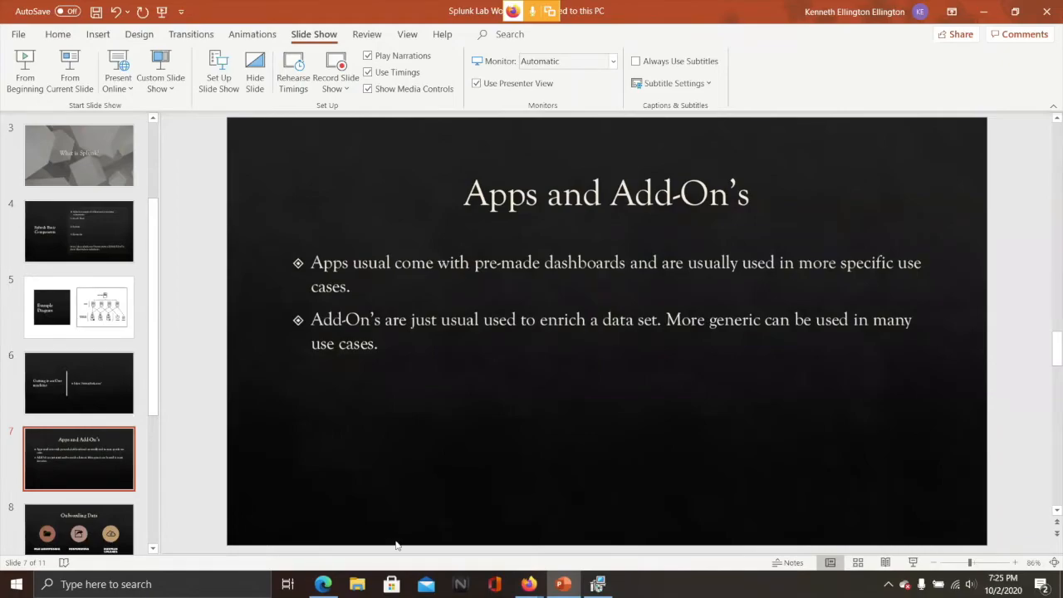
{"action": "mouse_move", "coordinate": [325, 584]}
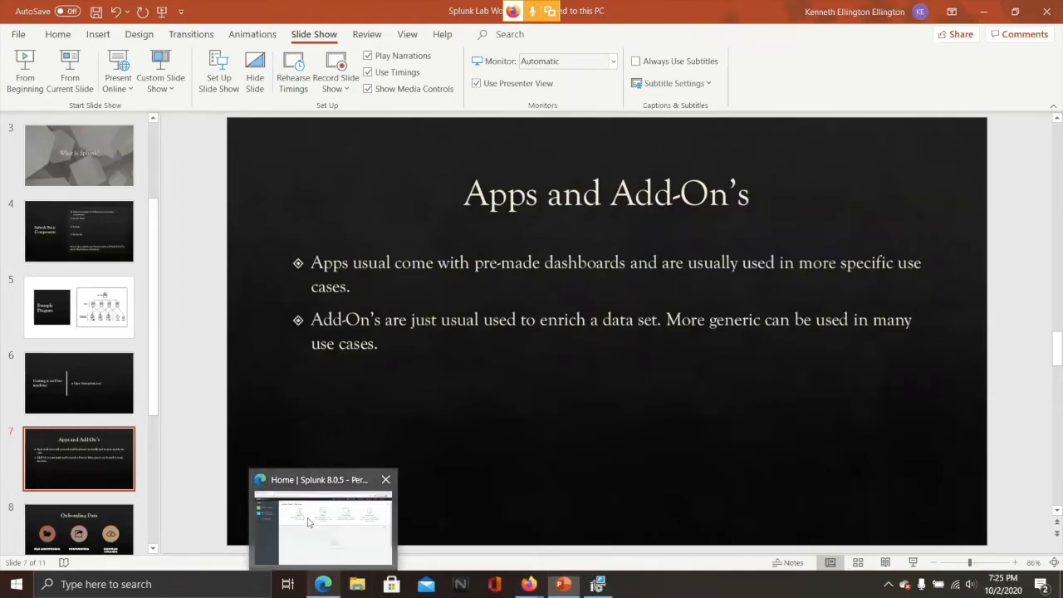
{"action": "left_click", "coordinate": [315, 519]}
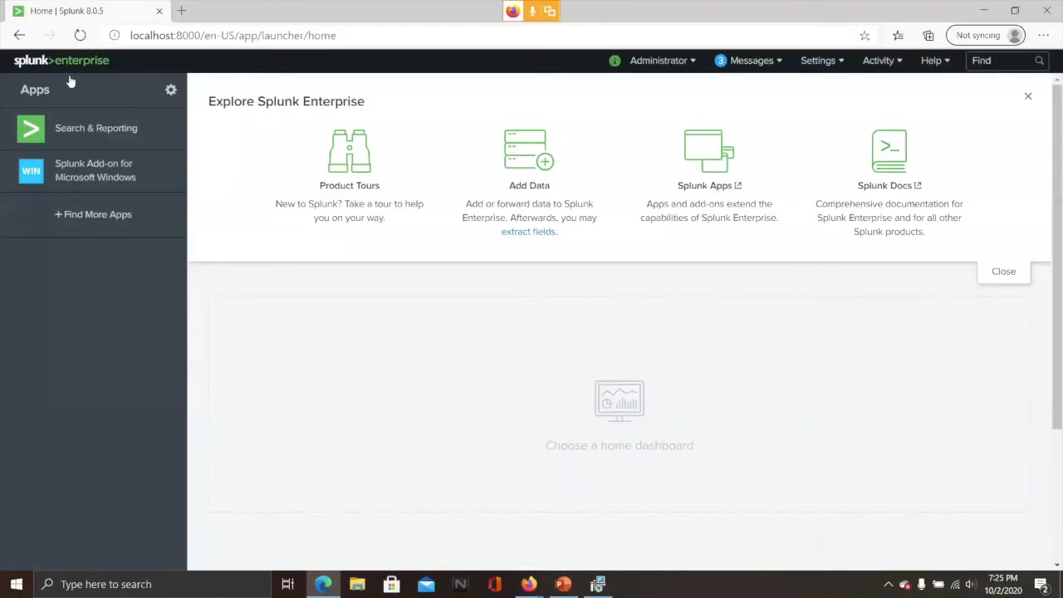
Search the Browse More Apps catalogue for 'windows'
{"action": "left_click", "coordinate": [107, 216]}
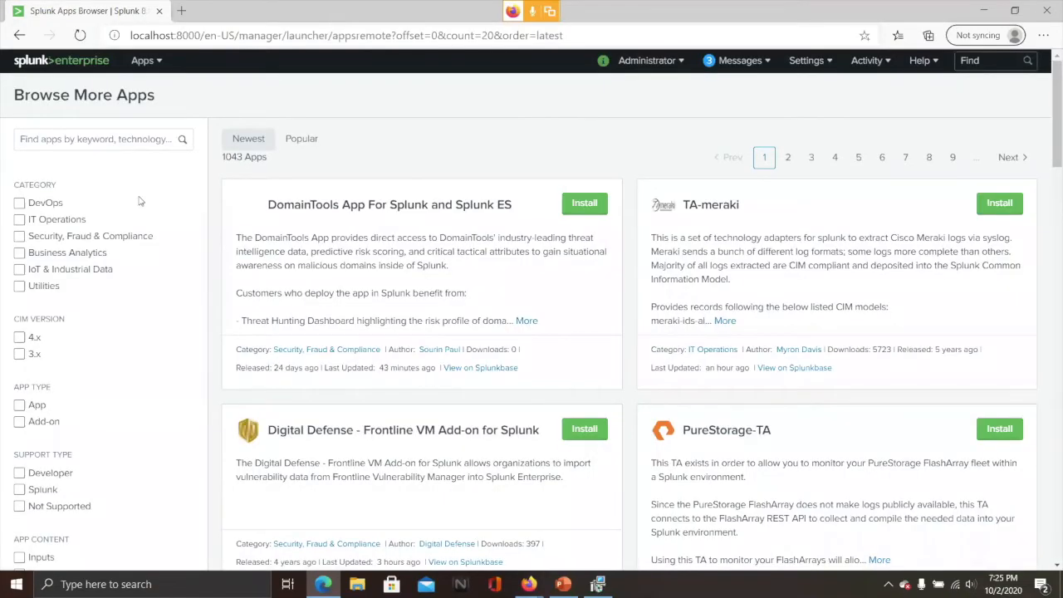
{"action": "left_click", "coordinate": [152, 133]}
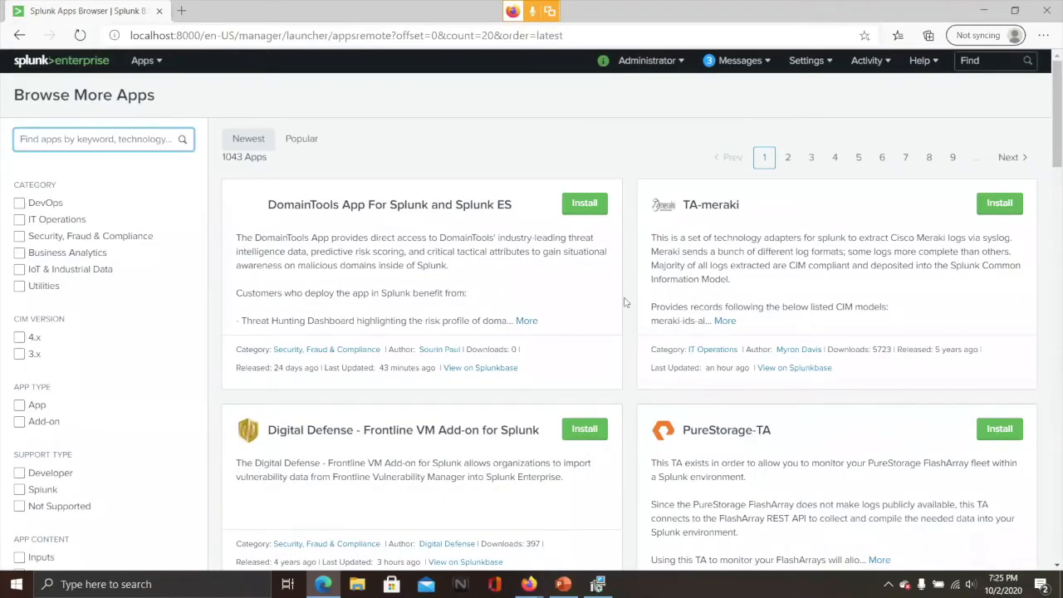
{"action": "type", "text": "wo"}
{"action": "key", "text": "BackSpace"}
{"action": "key", "text": "BackSpace"}
{"action": "type", "text": "windows"}
{"action": "key", "text": "Return"}
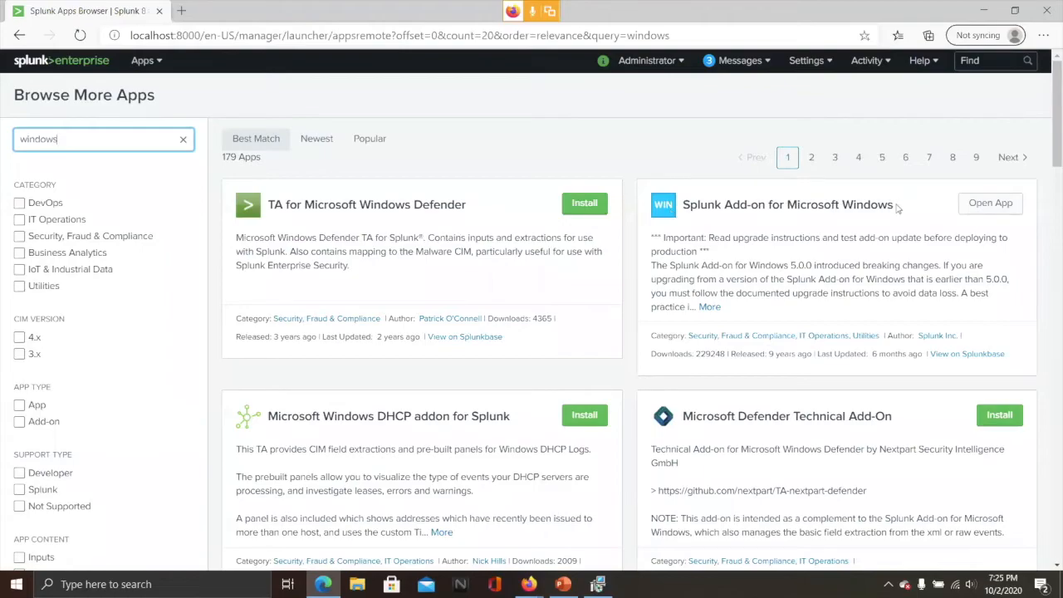
{"action": "left_click", "coordinate": [901, 210]}
{"action": "left_click_drag", "start_coordinate": [761, 209], "coordinate": [897, 210]}
{"action": "left_click_drag", "start_coordinate": [850, 211], "coordinate": [693, 203]}
{"action": "left_click", "coordinate": [779, 207]}
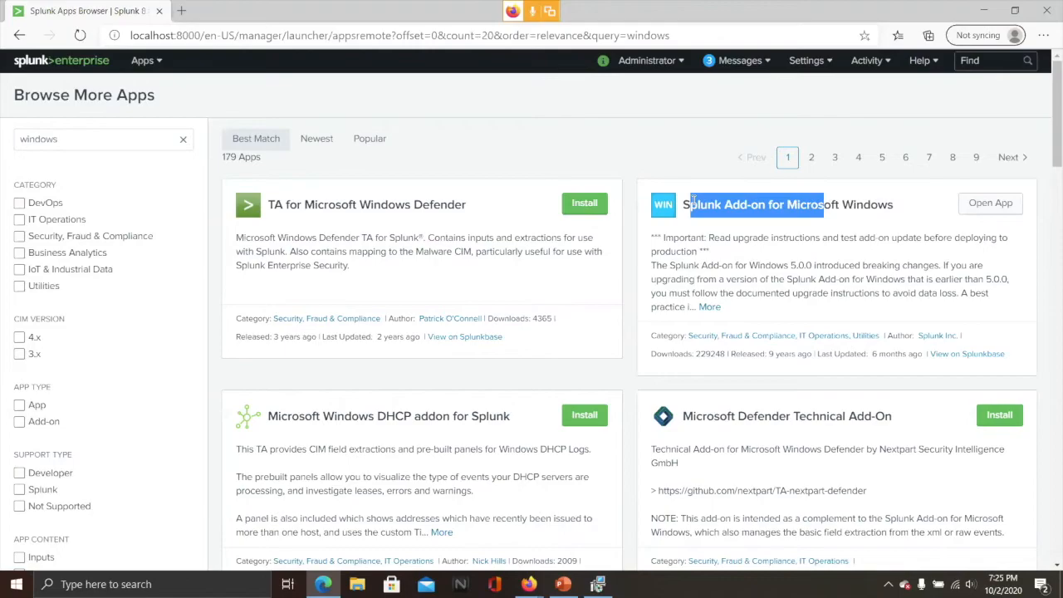
{"action": "left_click", "coordinate": [891, 190]}
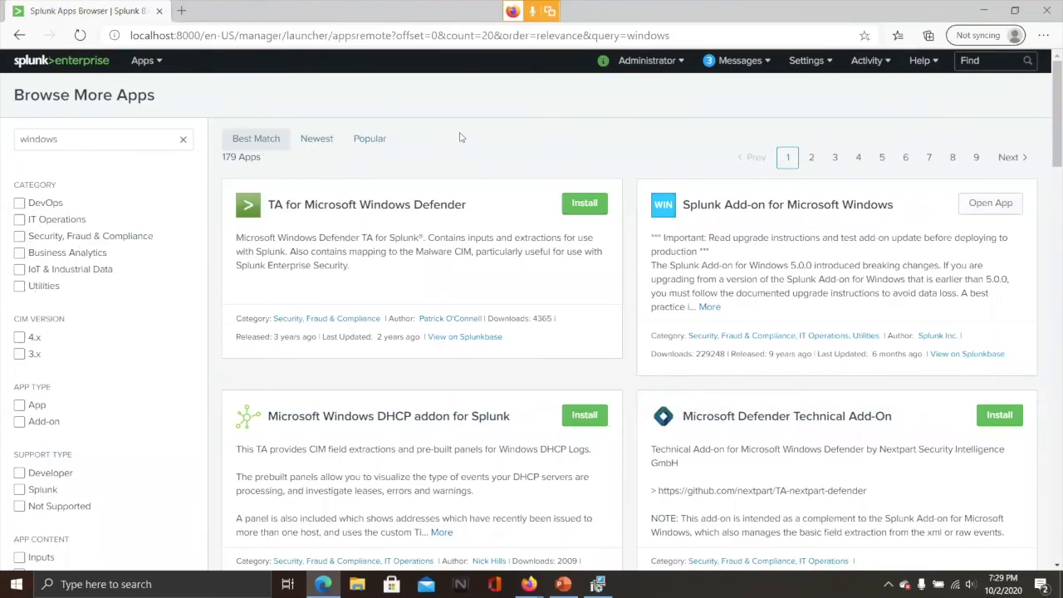
Return to the Splunk home page via the splunk>enterprise logo
{"action": "left_click", "coordinate": [59, 66]}
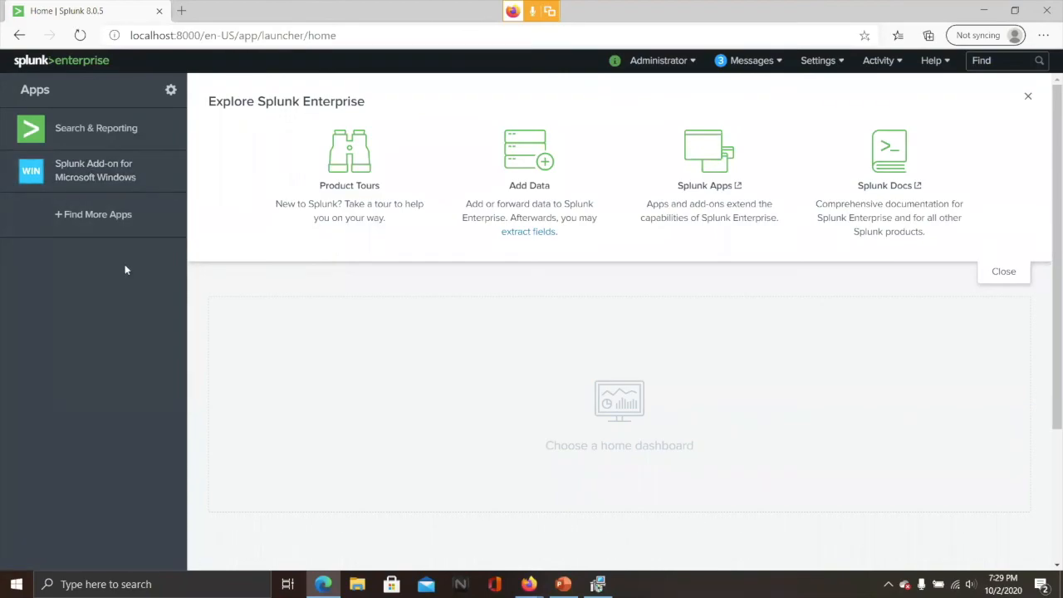
Switch to the PowerPoint presentation and advance to slide 8, 'Onboarding Data'
{"action": "left_click", "coordinate": [563, 584]}
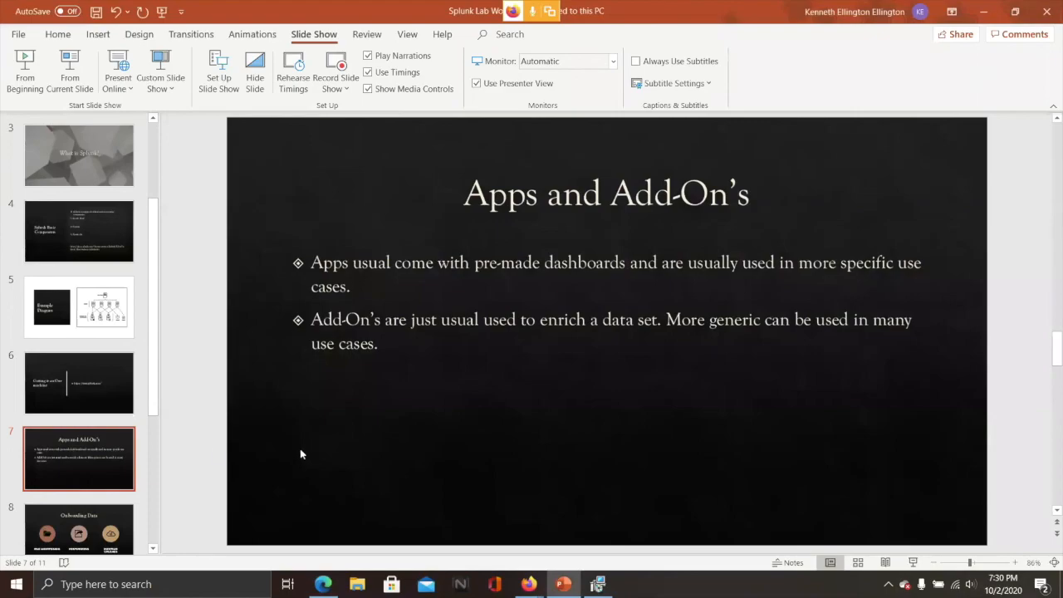
{"action": "scroll", "coordinate": [300, 454], "scroll_direction": "down", "scroll_amount": 2}
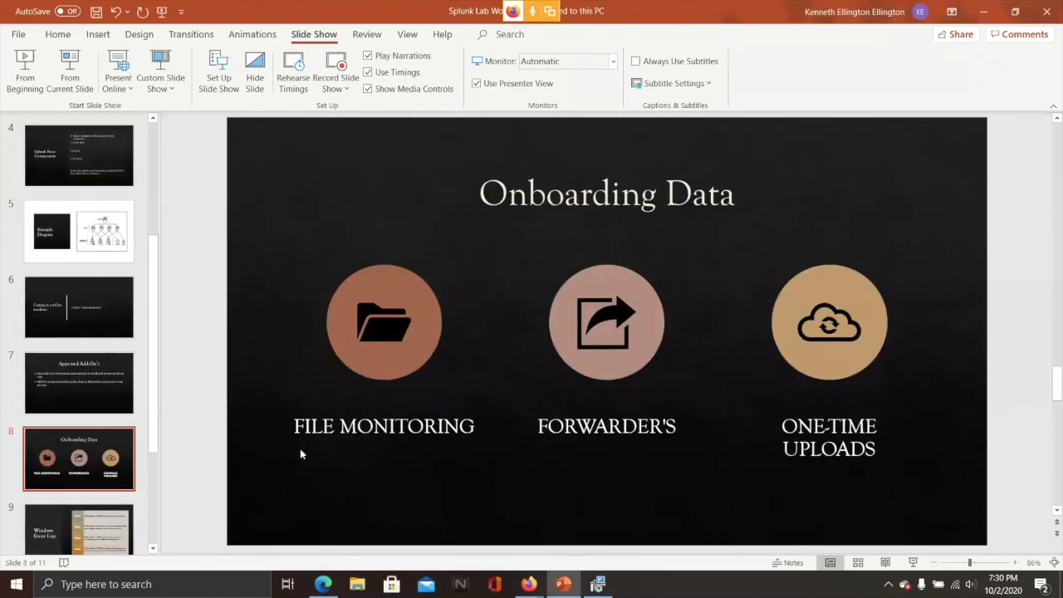